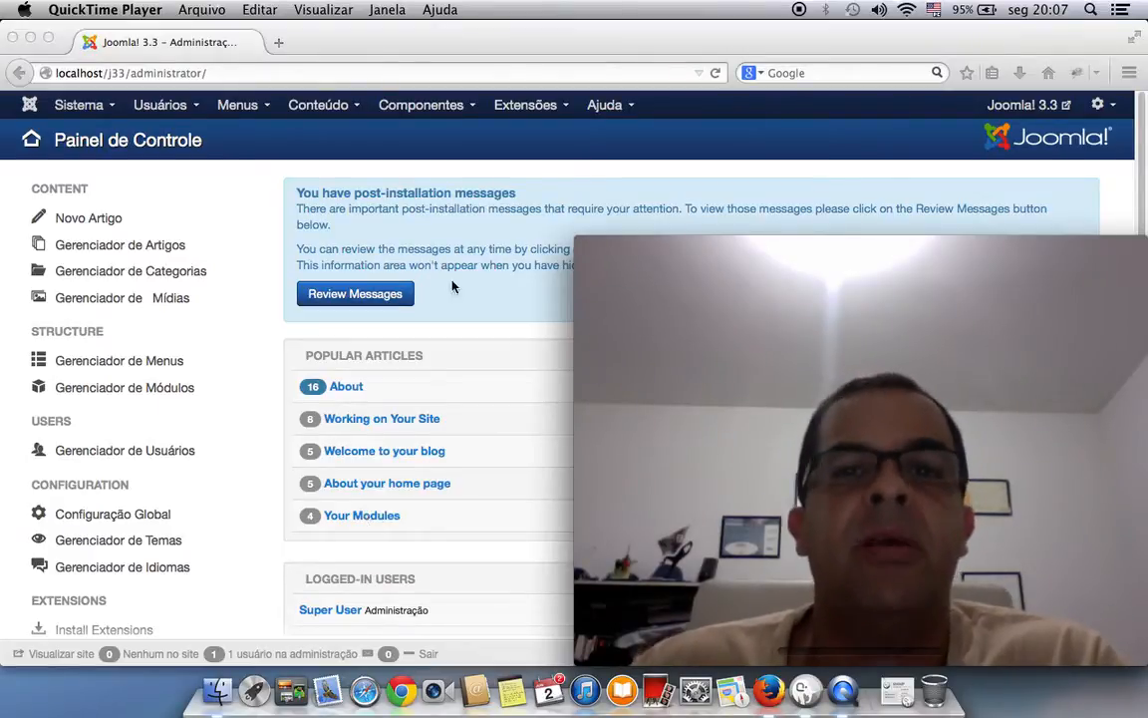
- Open the extension installer and add the "Install from Web" feature to it
left_click(545, 116)
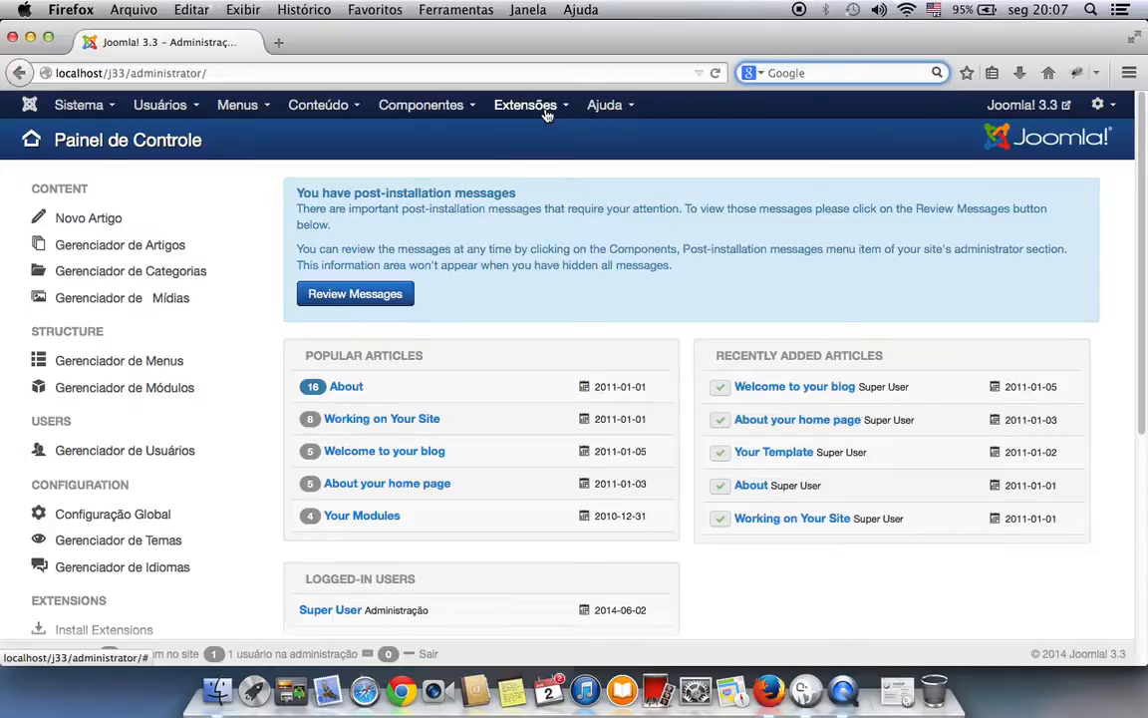
left_click(545, 111)
left_click(558, 136)
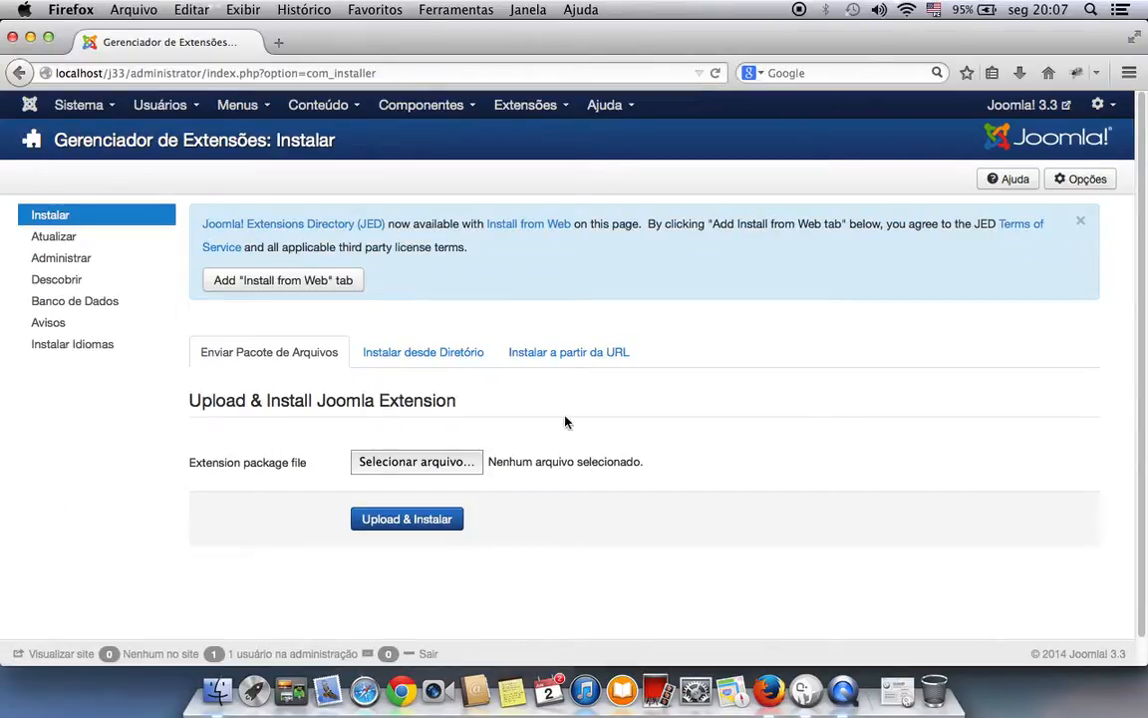
left_click(283, 280)
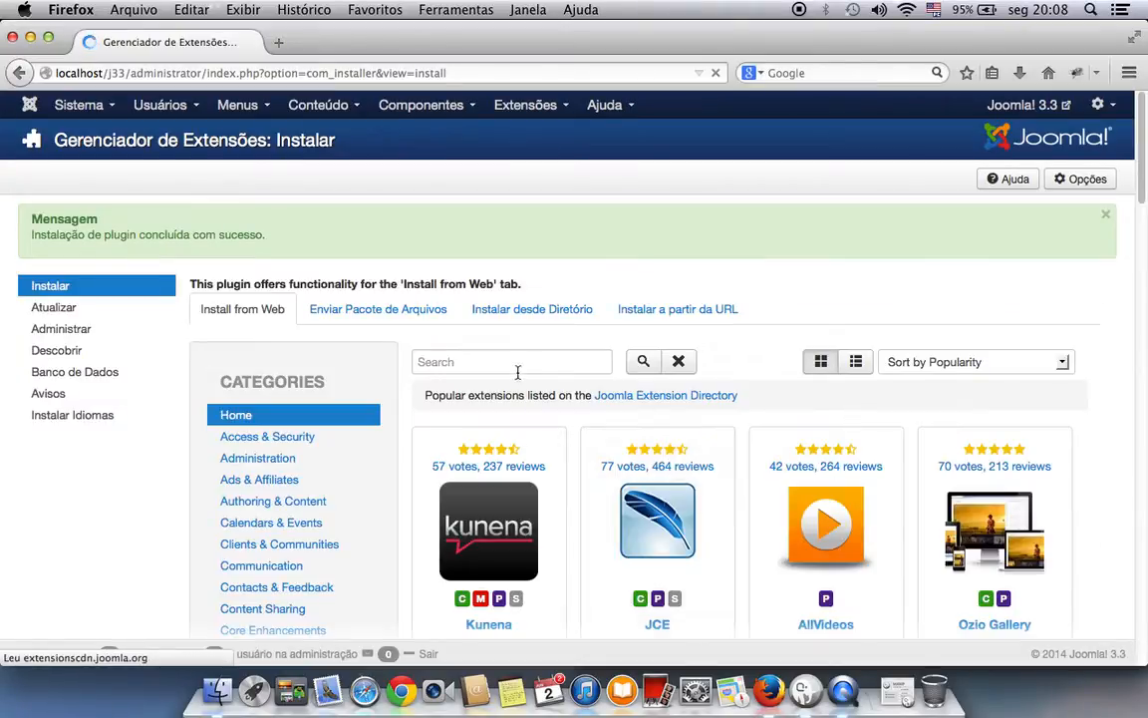
- Search the web extension catalogue for "fabrik" and install the Fabrik extension, confirming the package installation
left_click(505, 363)
type("fabrik")
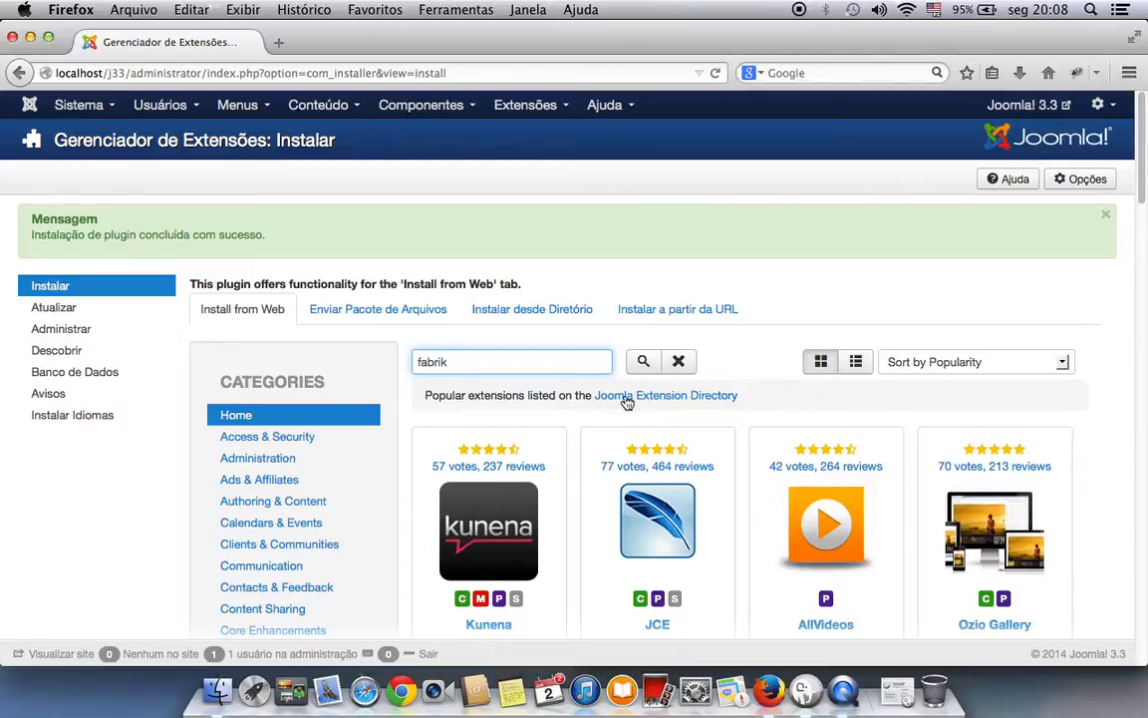
left_click(646, 364)
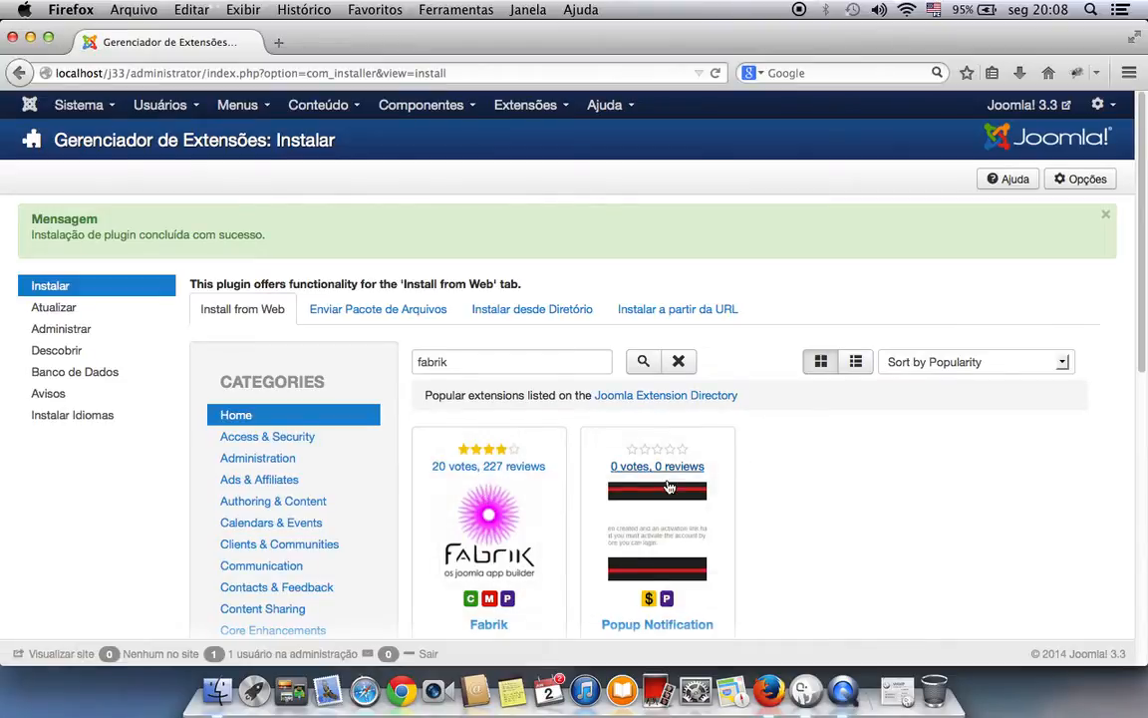
left_click(513, 498)
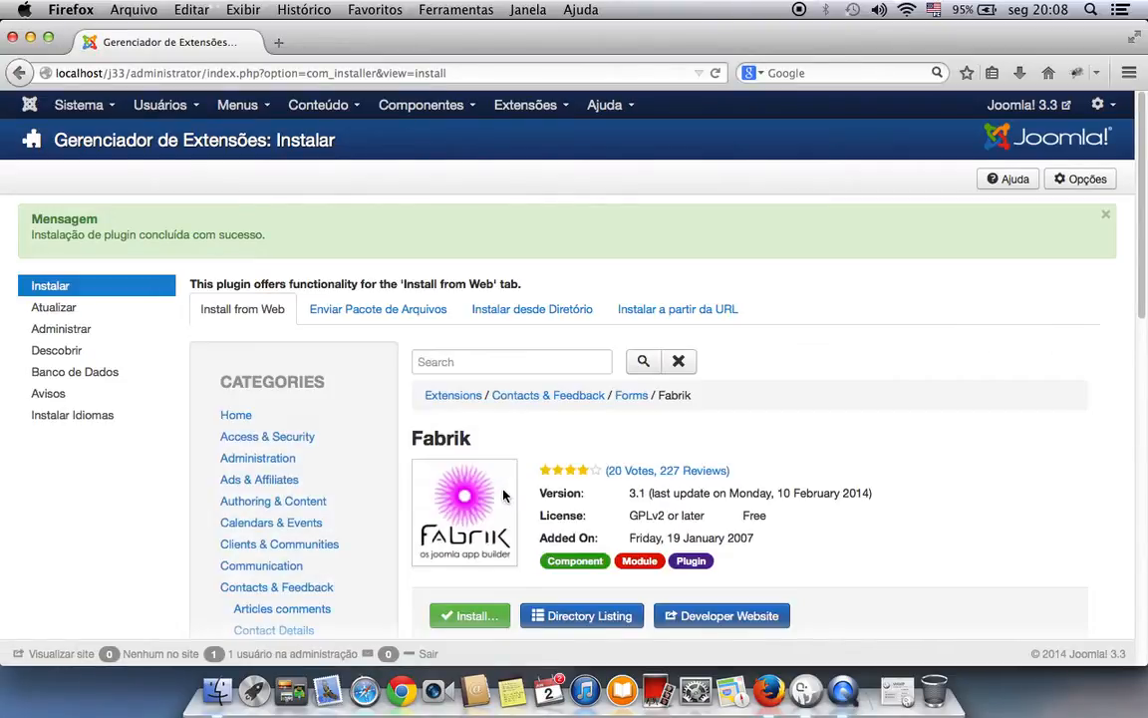
left_click(477, 616)
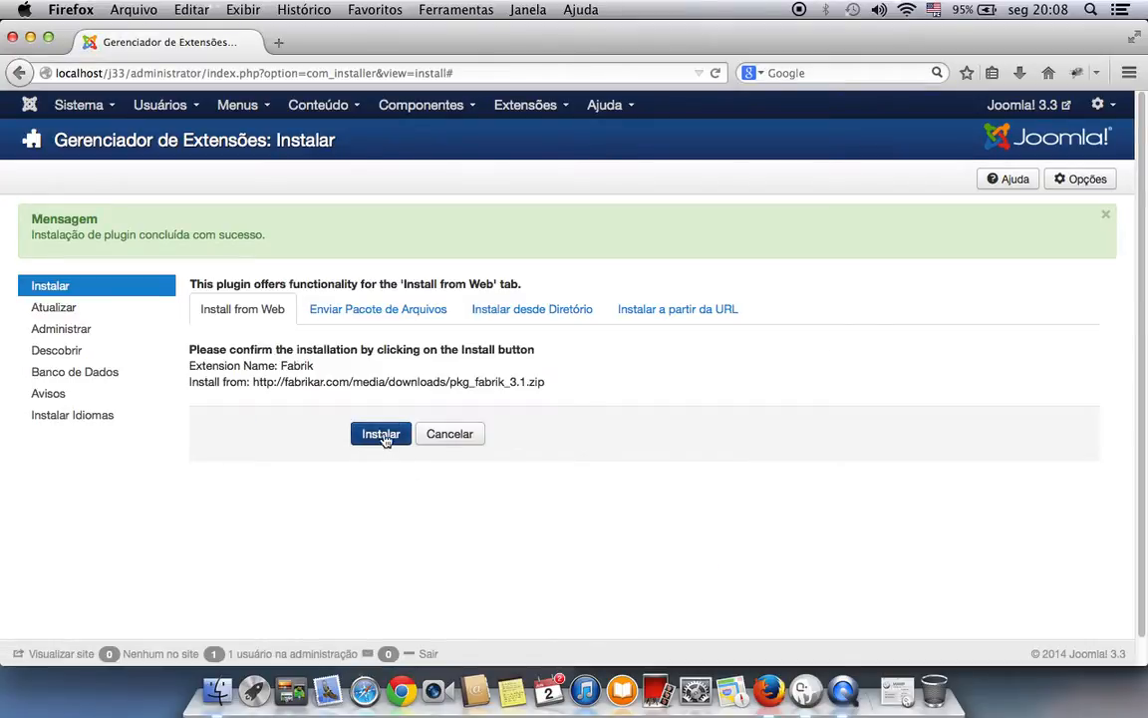
left_click(381, 435)
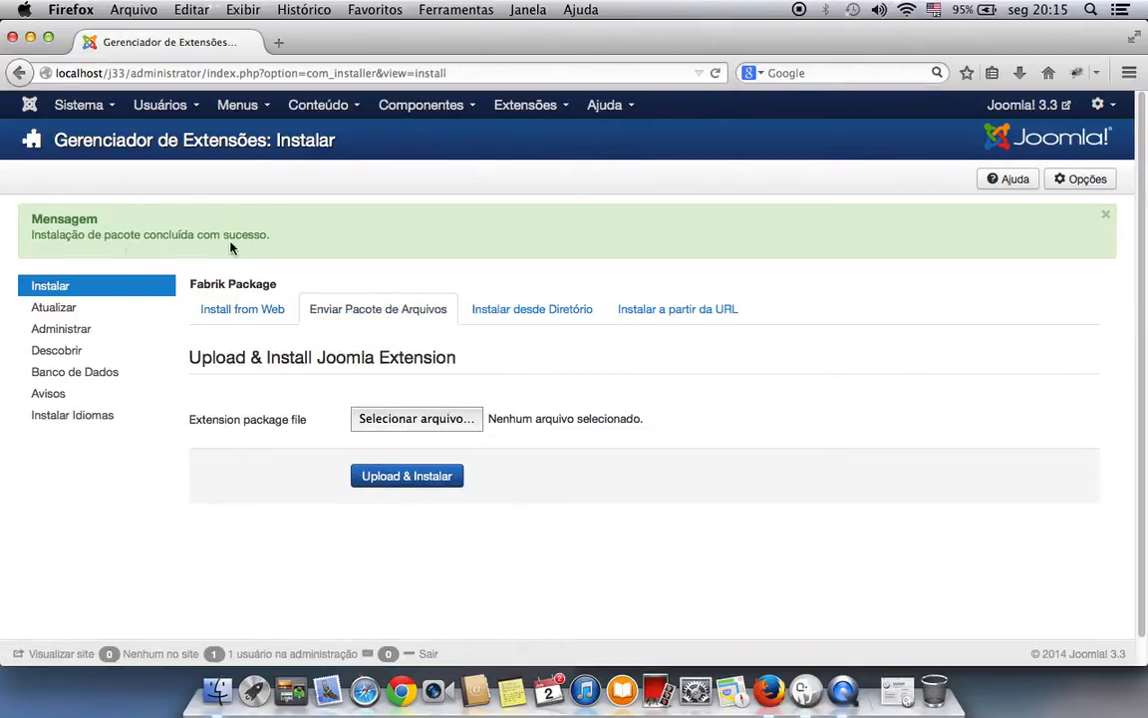
- Open the Fabrik component and look through its Notícias, Estatísticas, Links úteis and Ferramentas sections
left_click(451, 109)
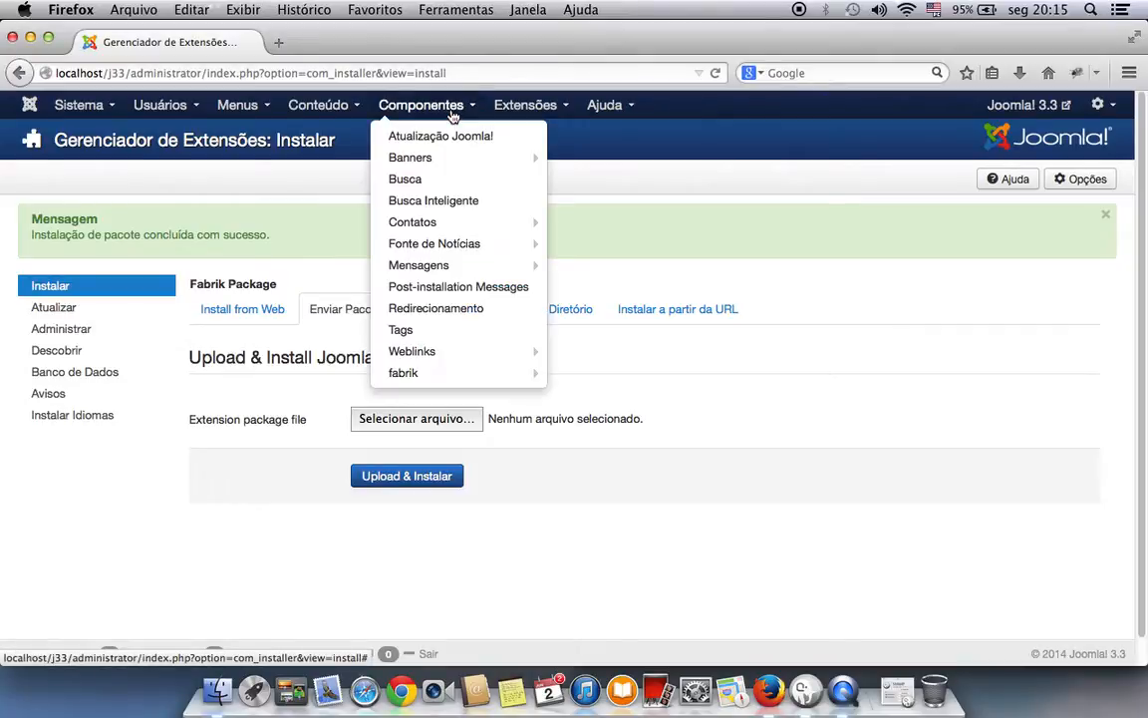
left_click(437, 376)
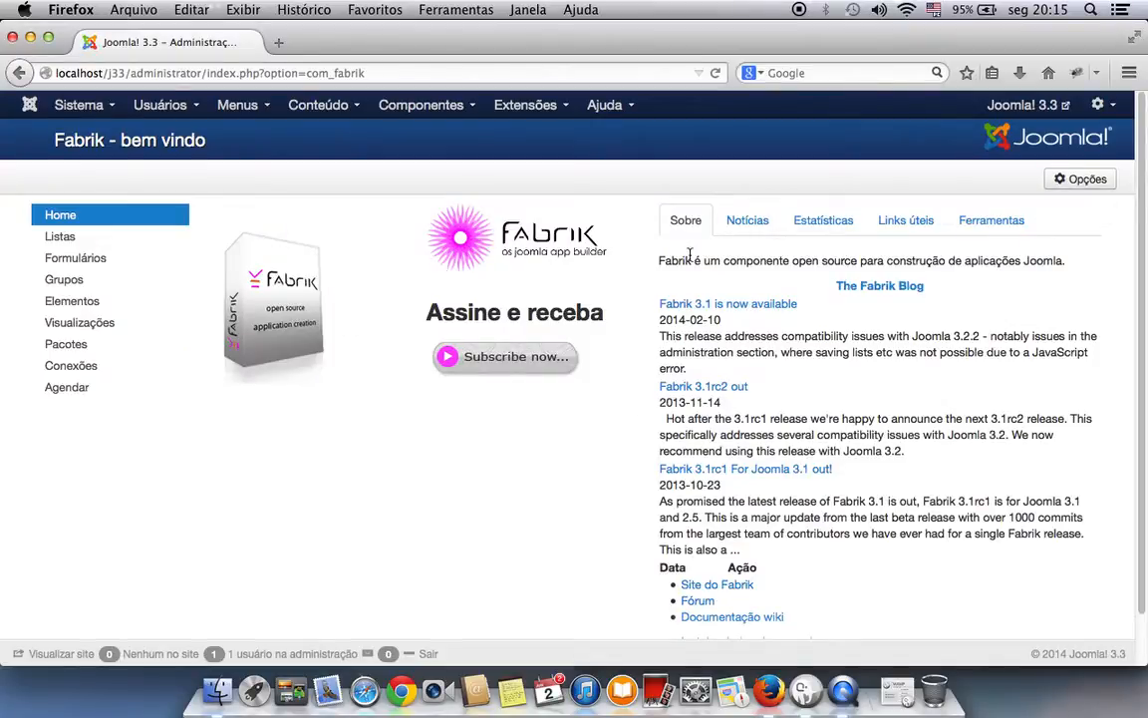
left_click(746, 223)
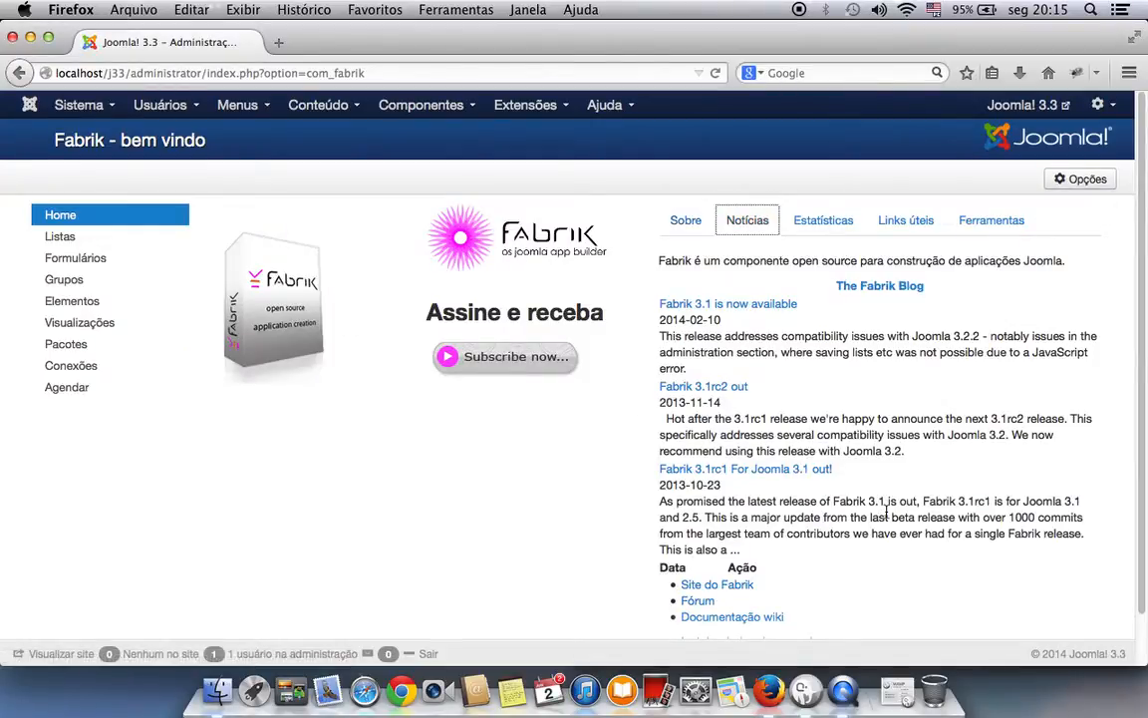
left_click(825, 224)
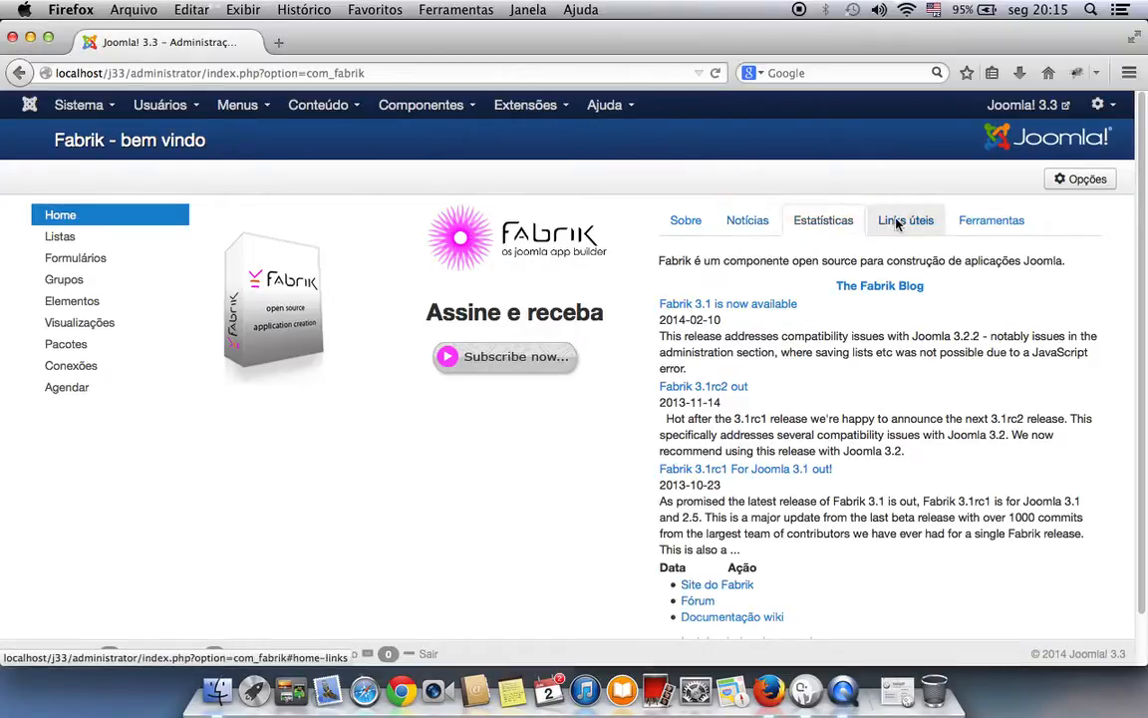
left_click(904, 223)
left_click(966, 224)
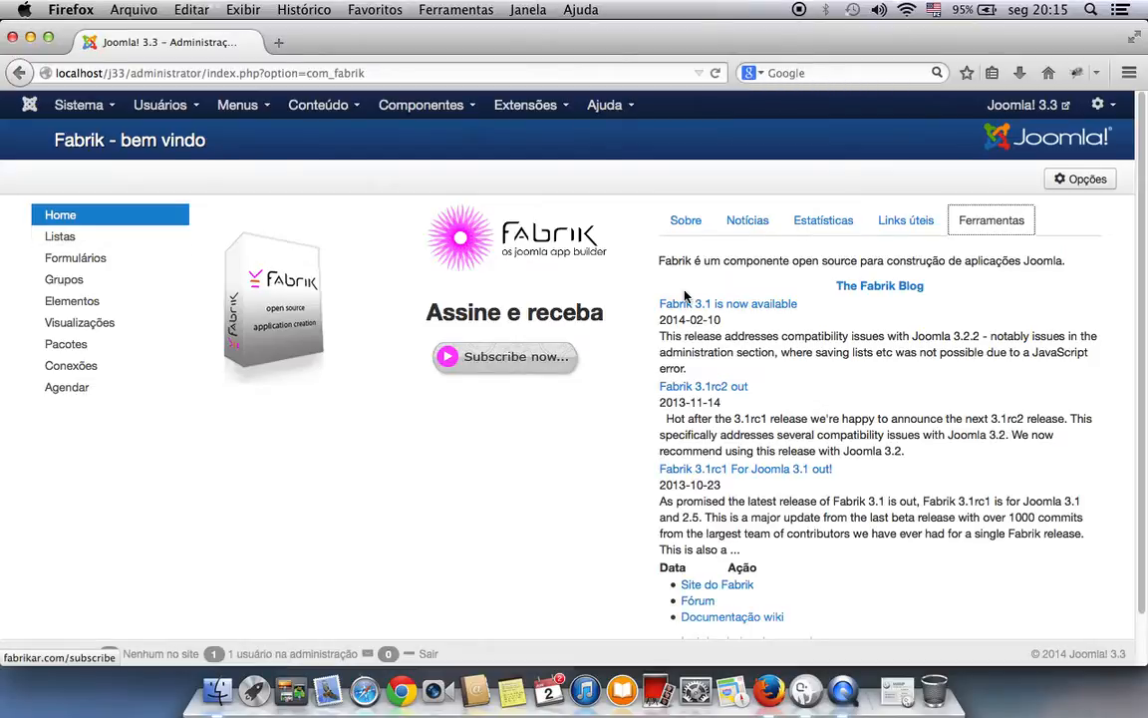
- Open the Fabrik options and examine the Global and Listas settings with their descriptions
left_click(1089, 185)
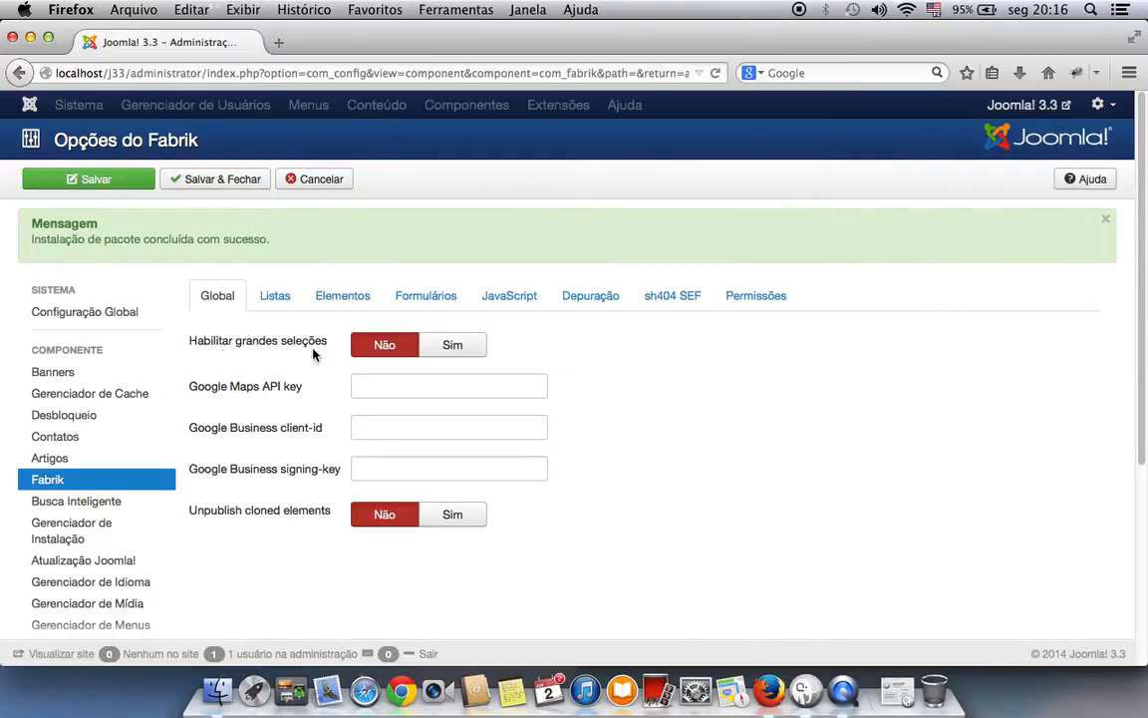
mouse_move(266, 348)
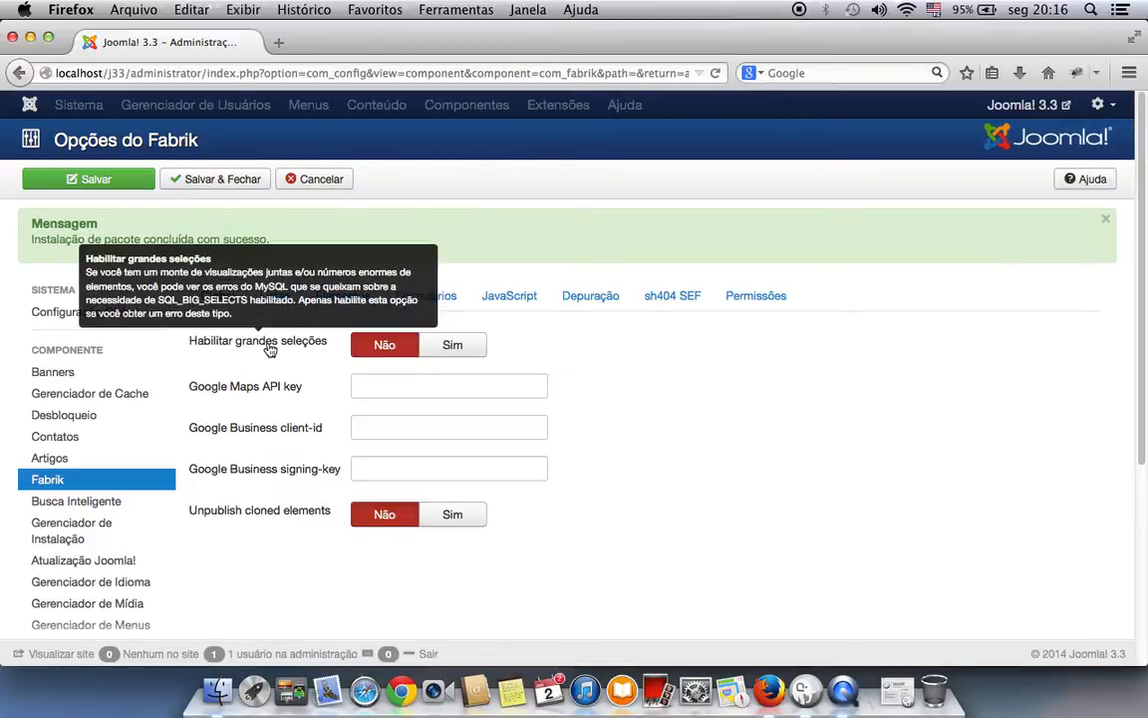
mouse_move(261, 391)
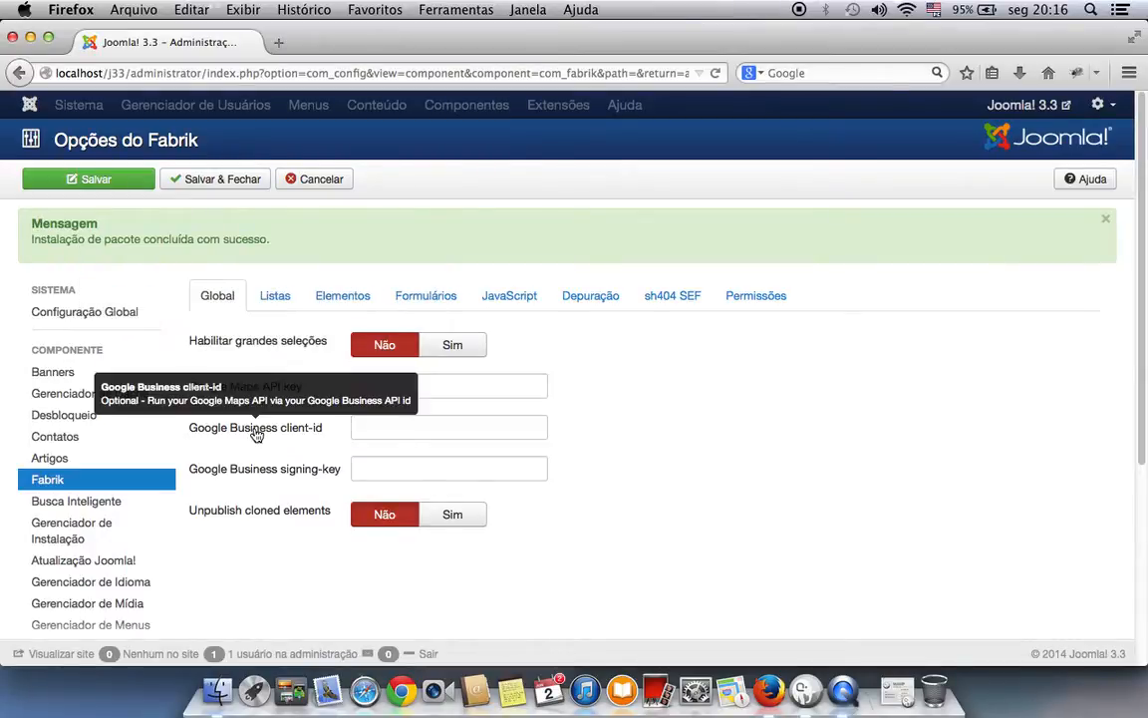
mouse_move(225, 472)
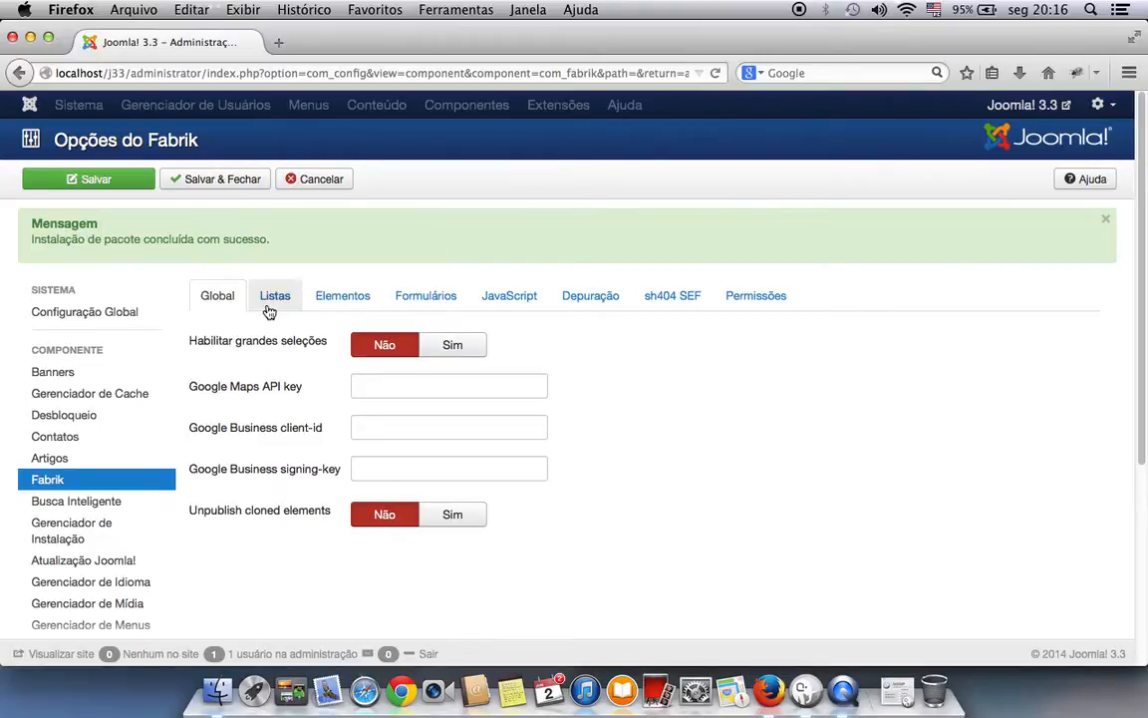
left_click(271, 300)
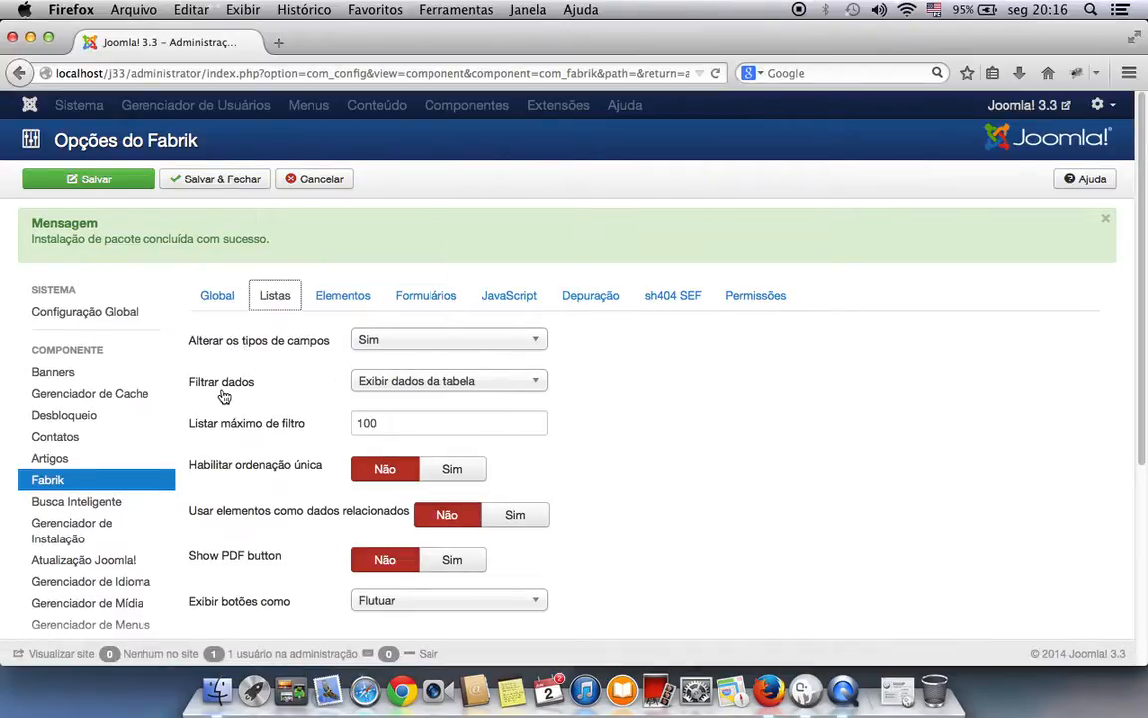
mouse_move(221, 392)
mouse_move(226, 610)
- Examine the Elementos options that map database field types to default element plugins
left_click(354, 296)
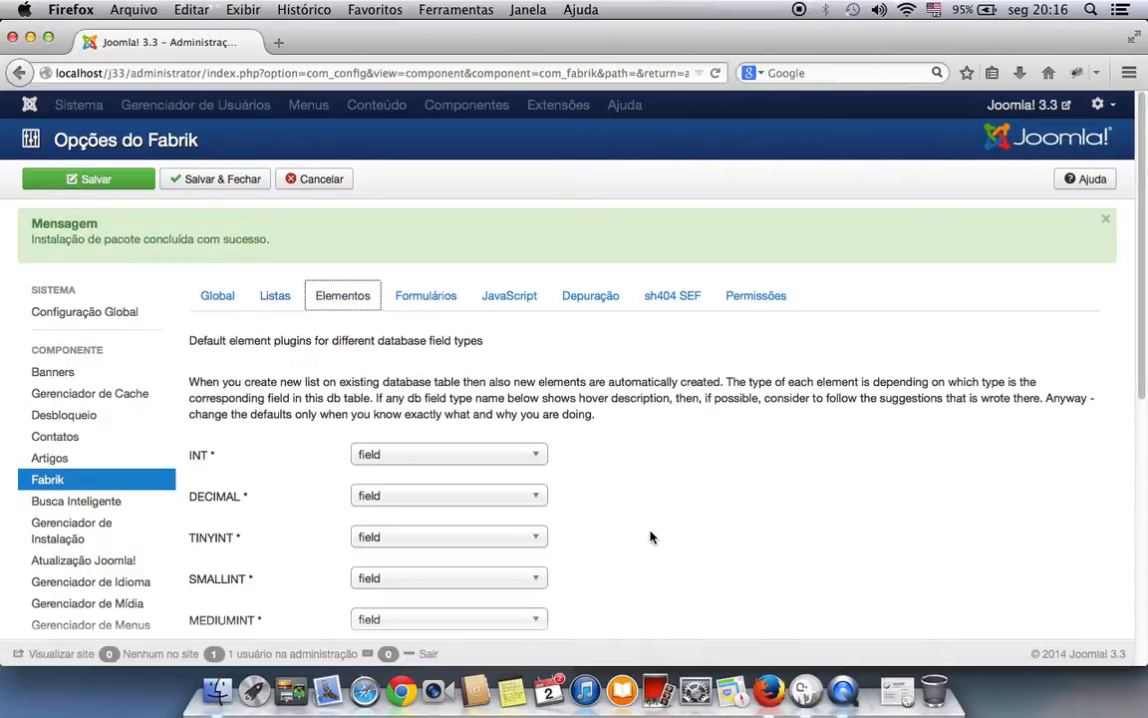
scroll(658, 544, "down", 3)
scroll(658, 544, "down", 2)
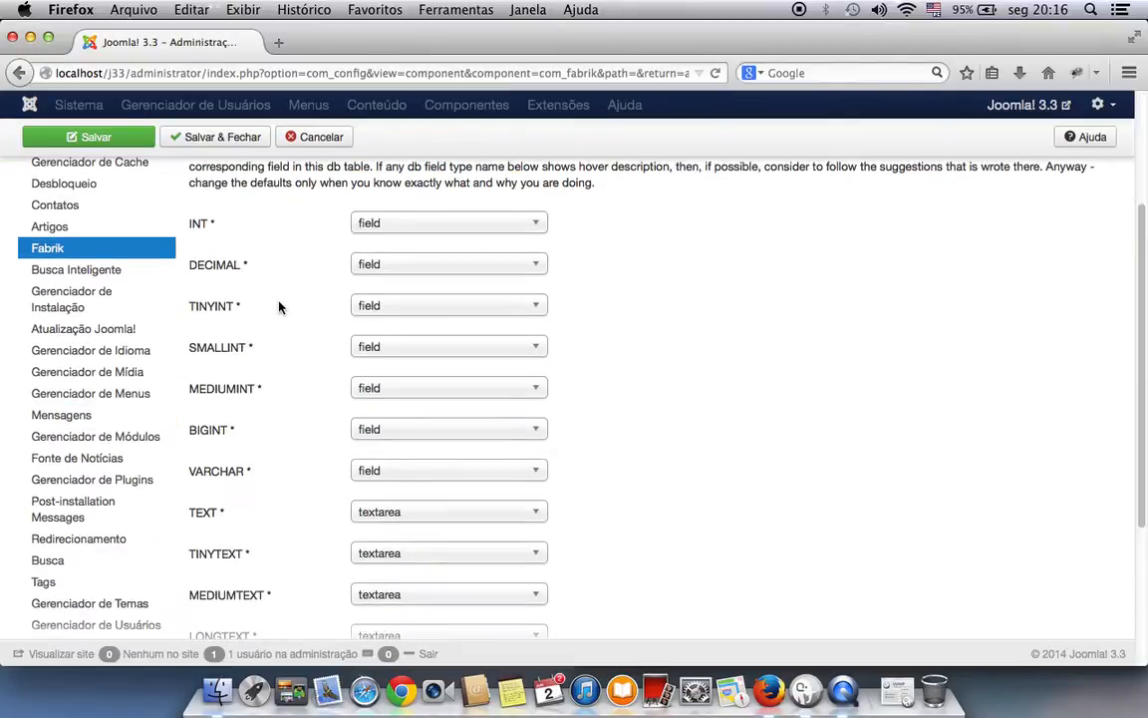
scroll(681, 473, "down", 5)
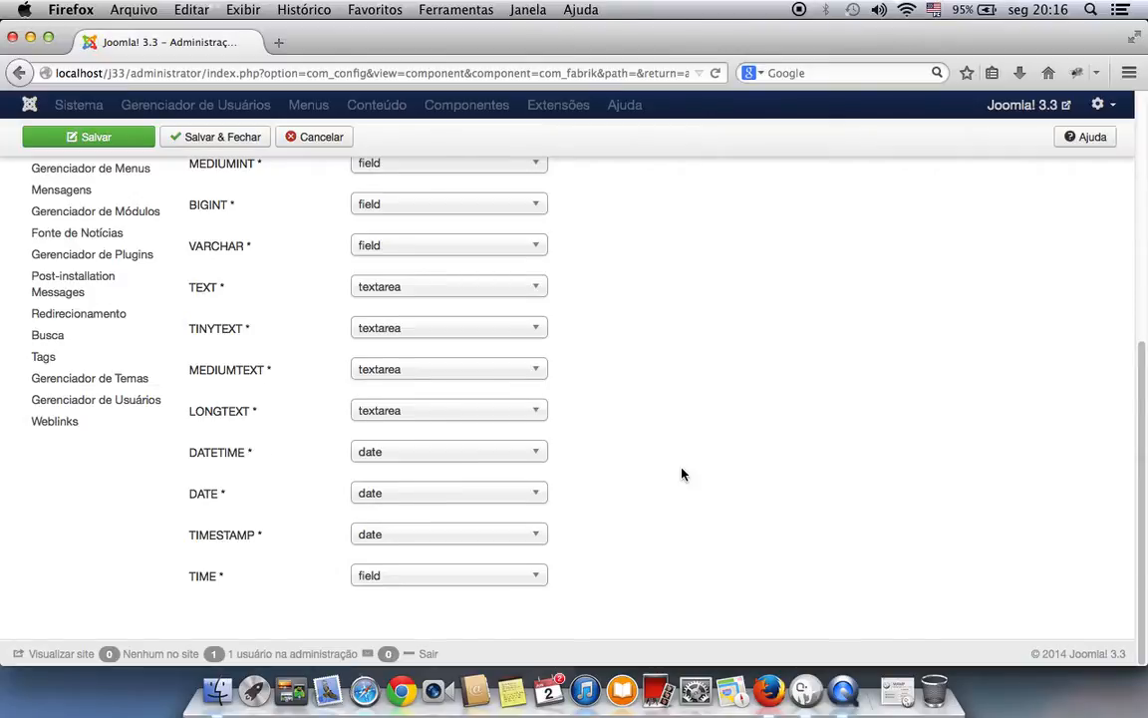
scroll(682, 474, "up", 8)
scroll(682, 474, "up", 3)
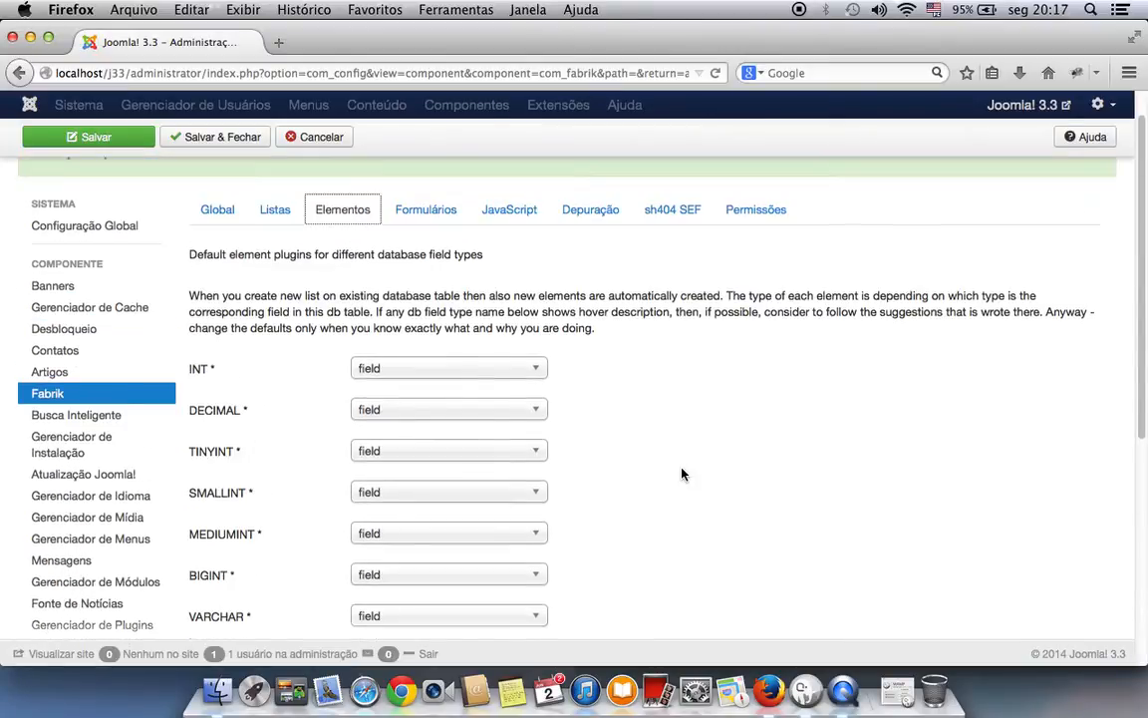
- Examine the Formulários and JavaScript settings in the Fabrik options
left_click(423, 297)
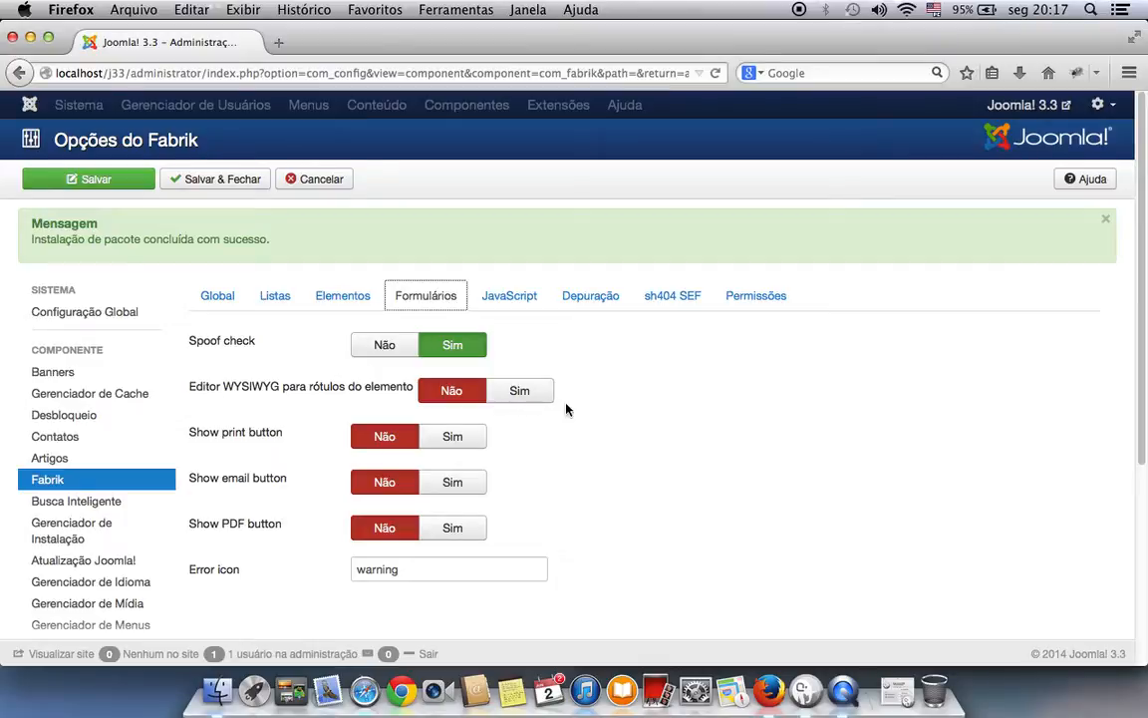
mouse_move(193, 440)
mouse_move(220, 576)
left_click(520, 296)
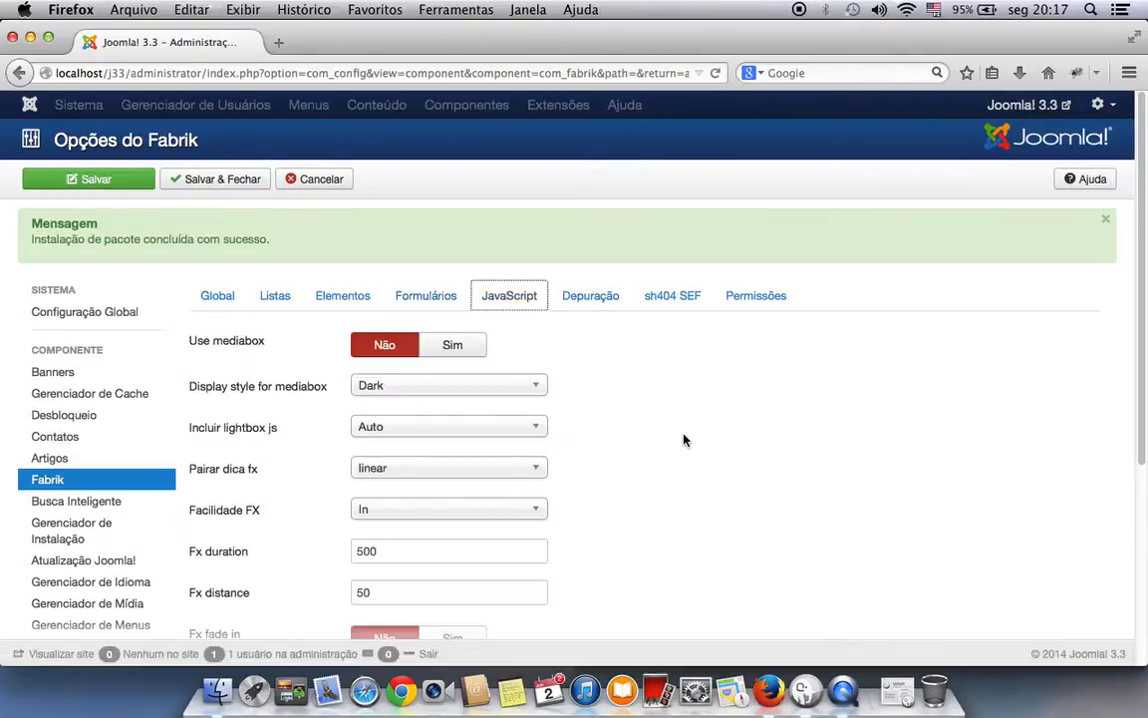
scroll(684, 441, "down", 3)
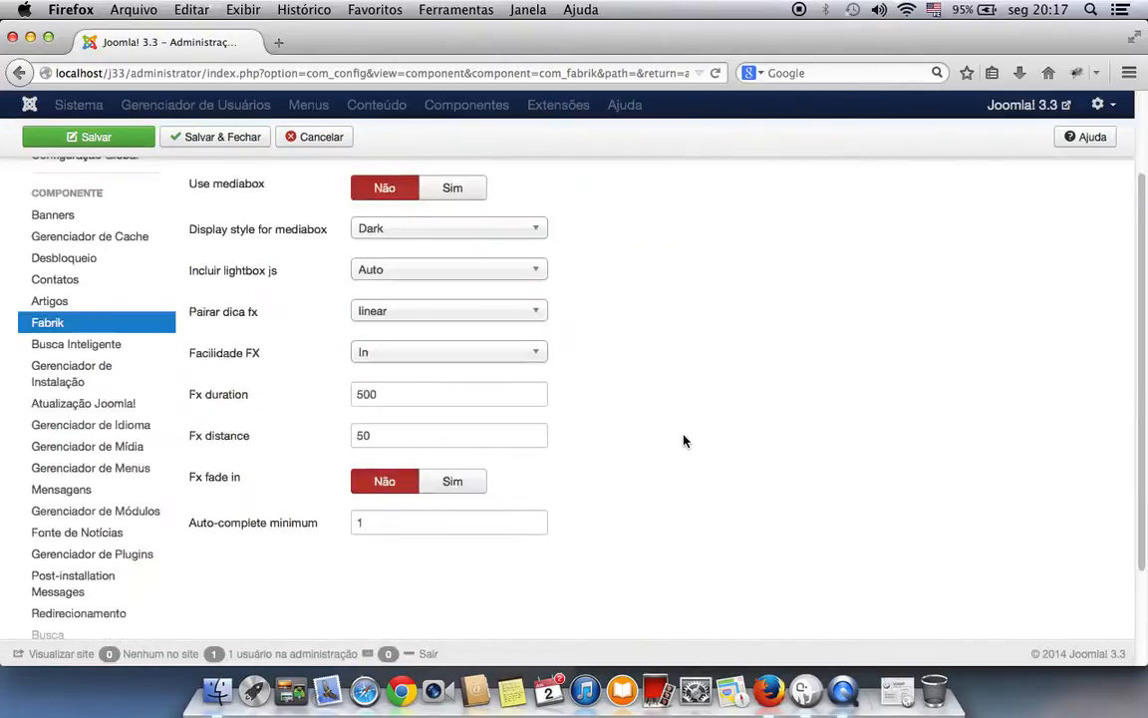
scroll(684, 441, "up", 3)
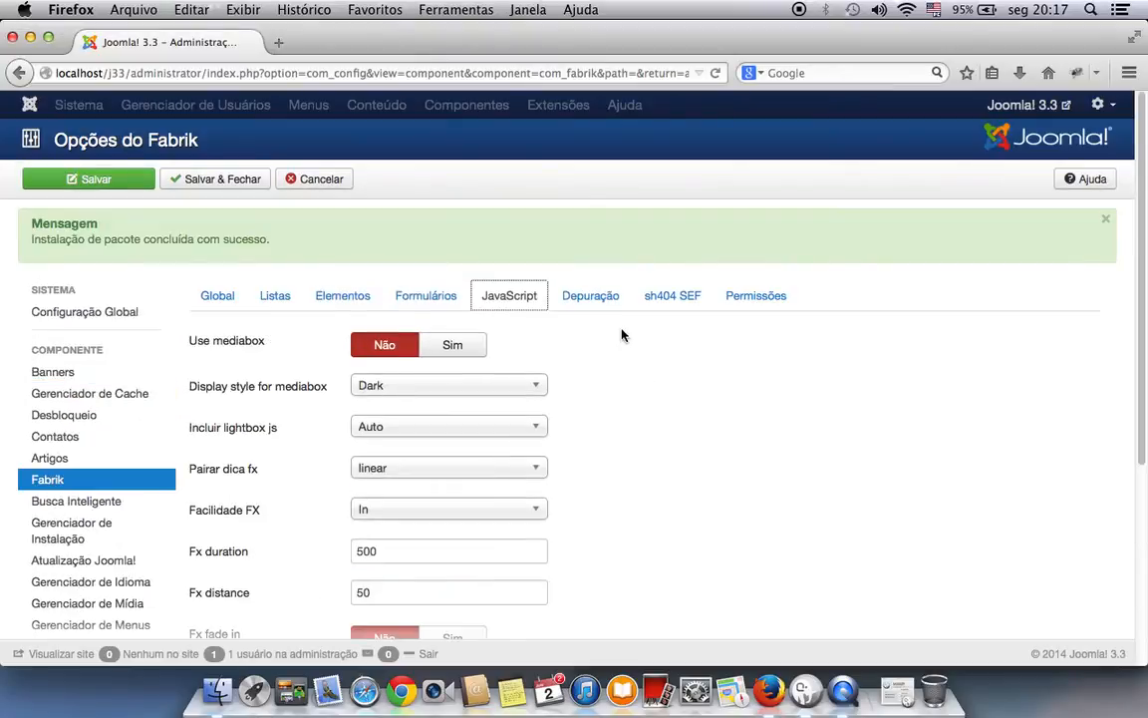
- Review the Depuração, sh404 SEF and Permissões settings, and save and close the Fabrik options
left_click(590, 295)
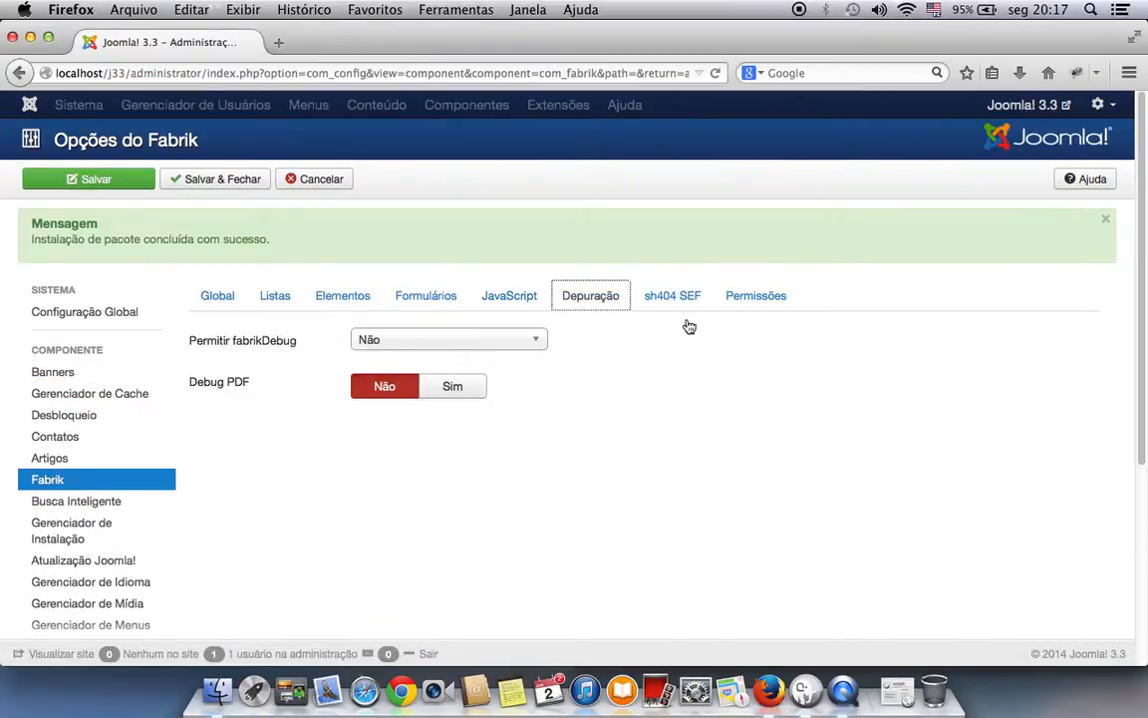
left_click(658, 296)
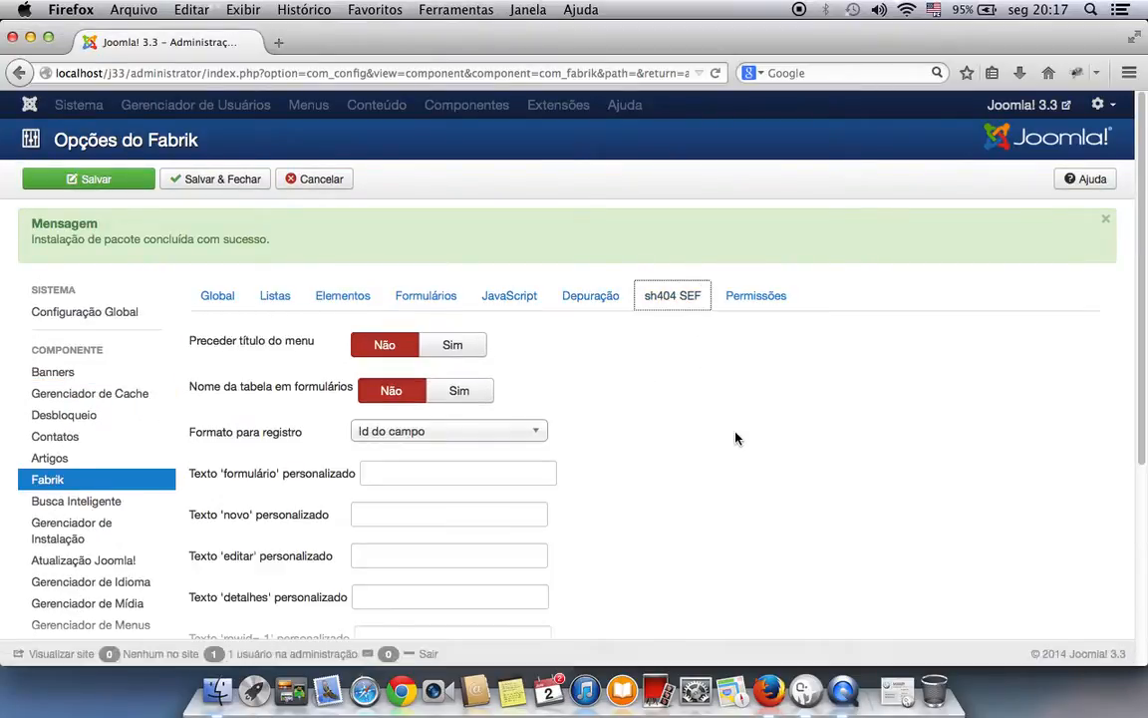
left_click(760, 299)
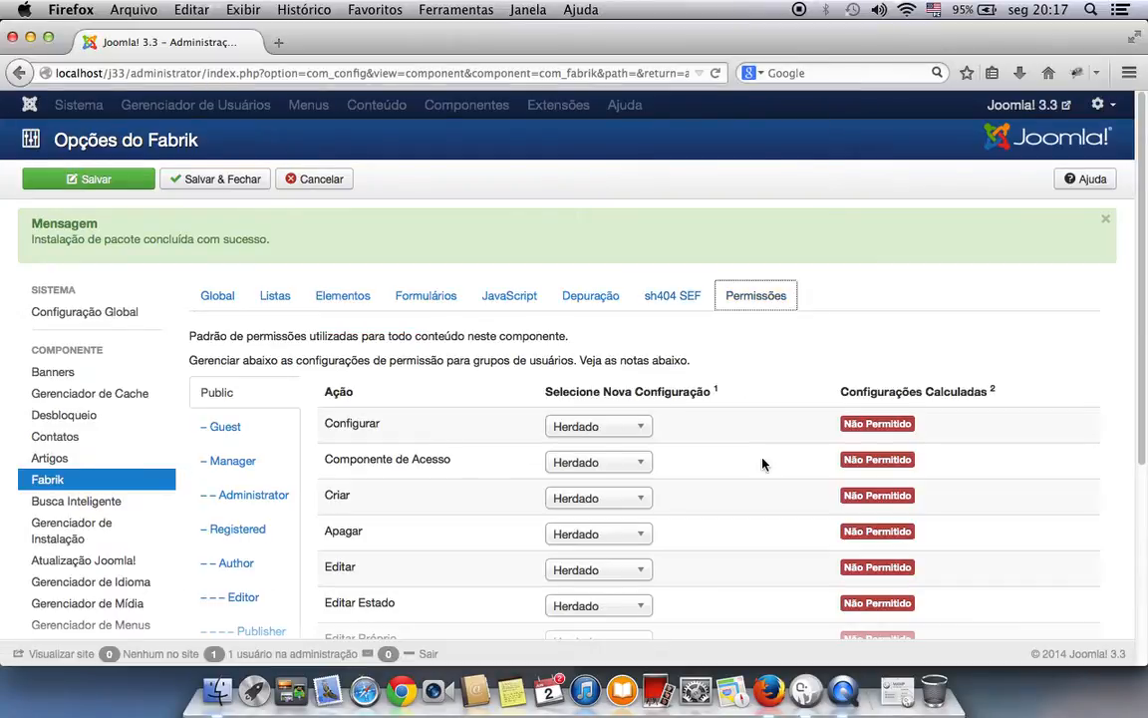
mouse_move(440, 423)
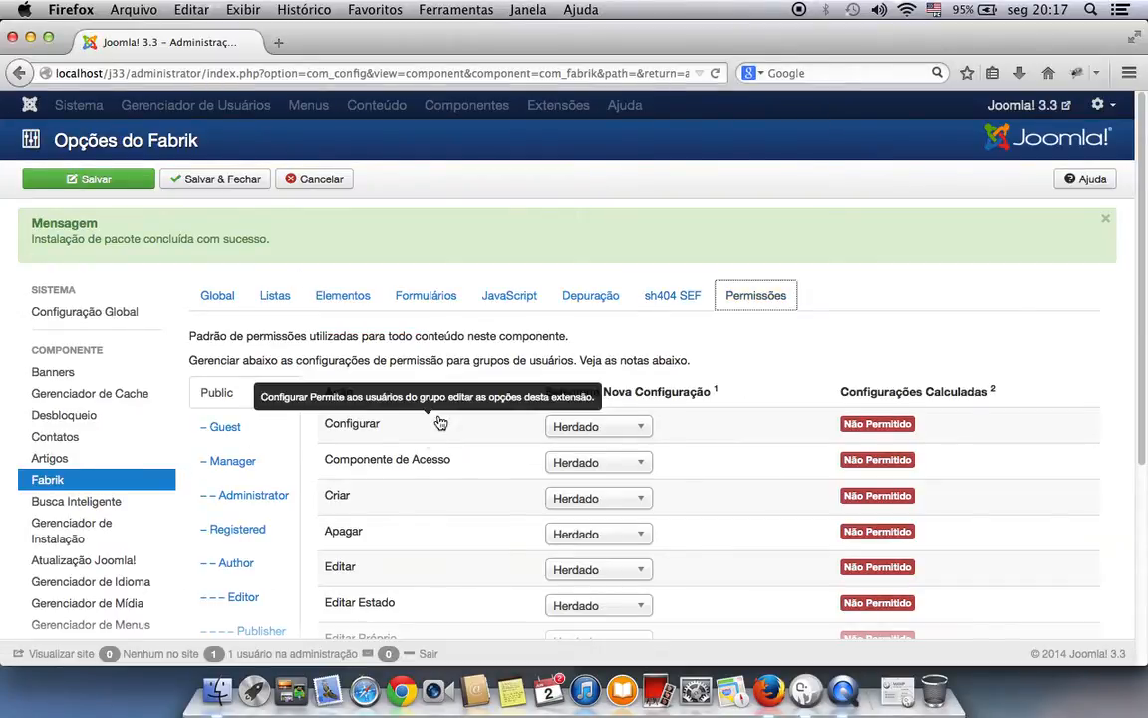
left_click(185, 179)
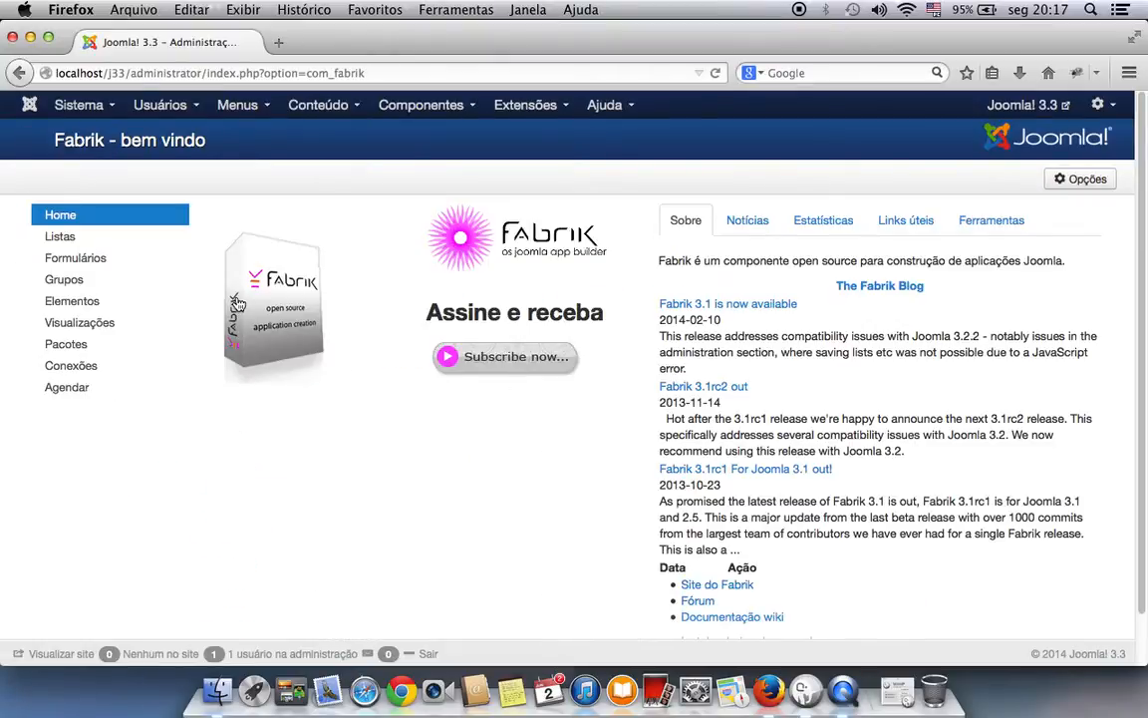
- Look through Fabrik's Listas, Formulários, Grupos and Elementos management pages
left_click(55, 237)
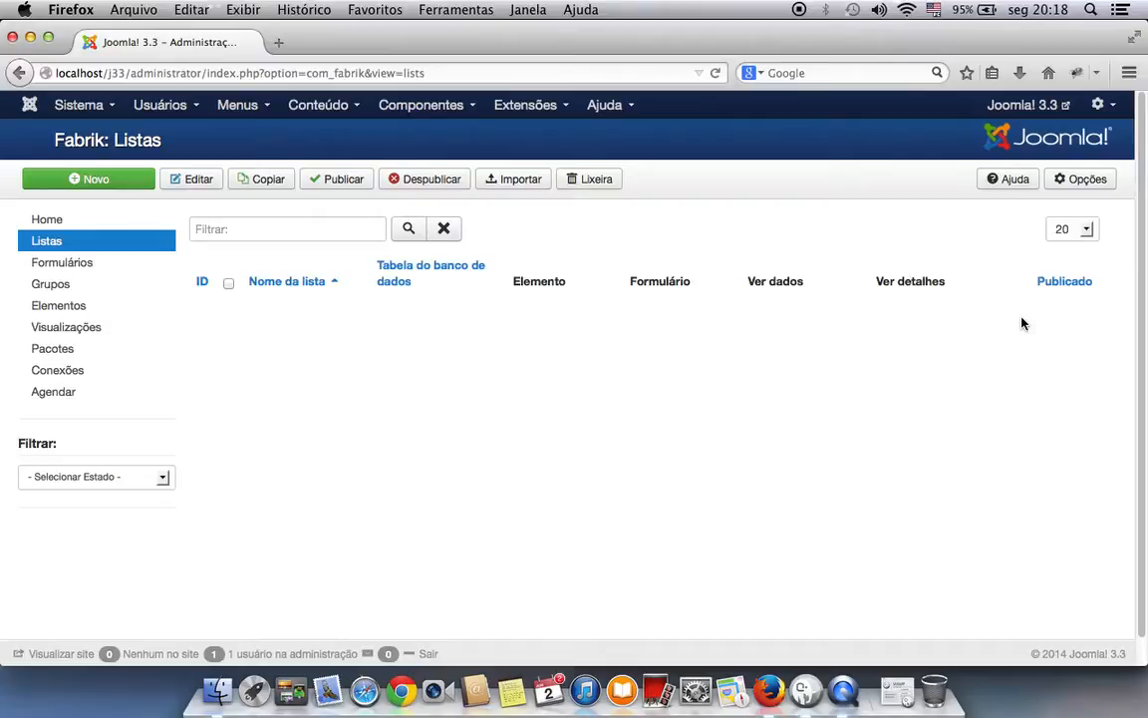
left_click(73, 265)
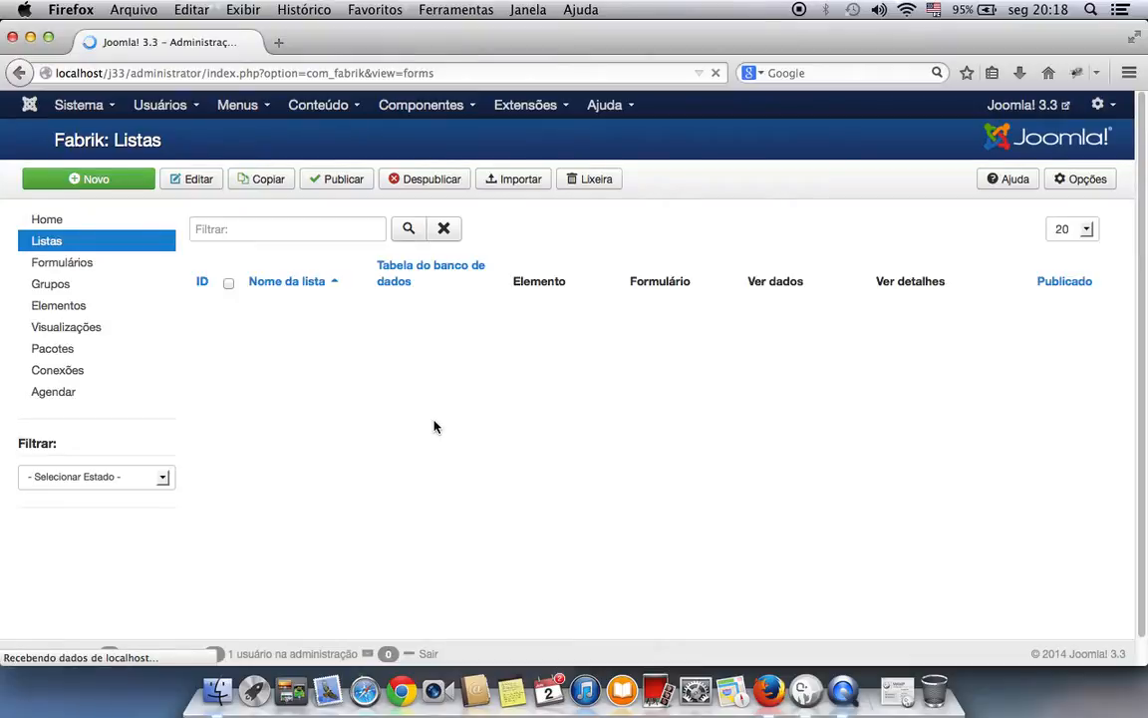
left_click(51, 286)
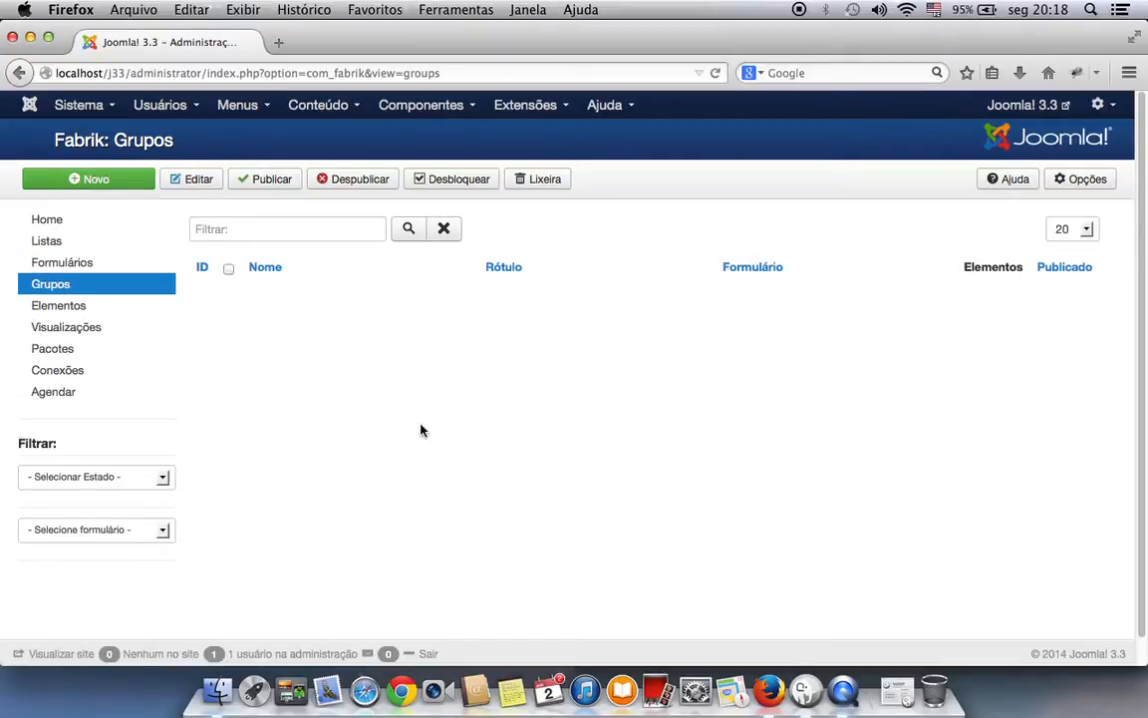
left_click(44, 308)
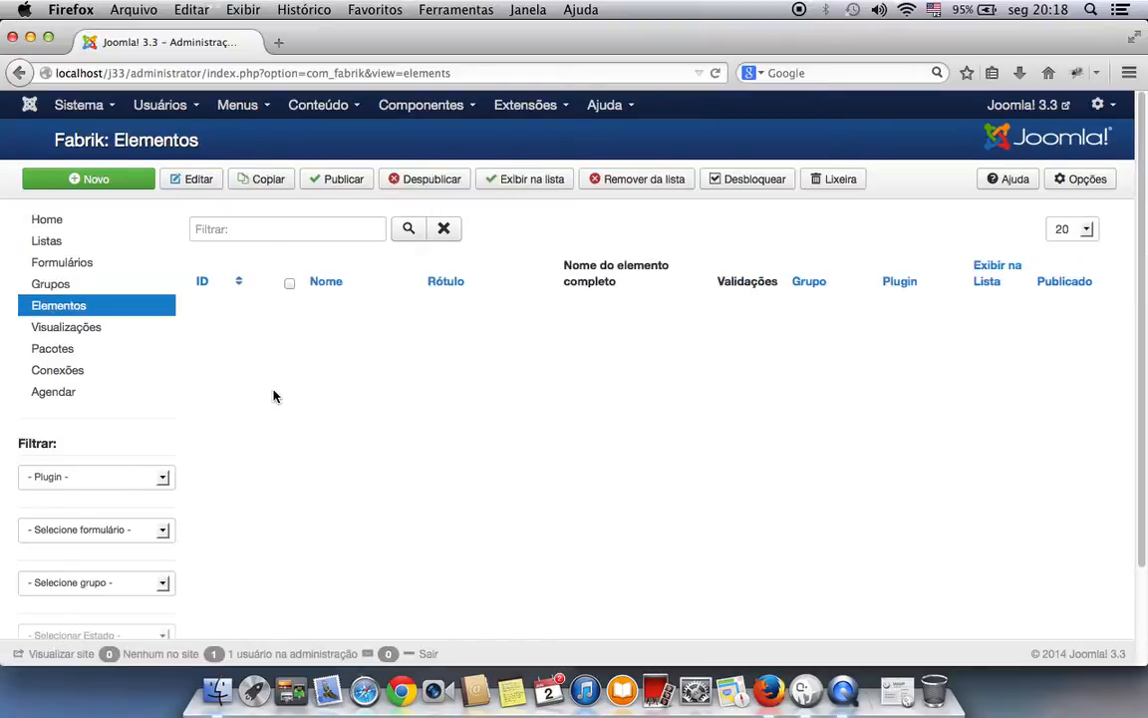
- Look through Fabrik's Visualizações and Pacotes pages, and test the site database connection on the Conexões page
left_click(55, 328)
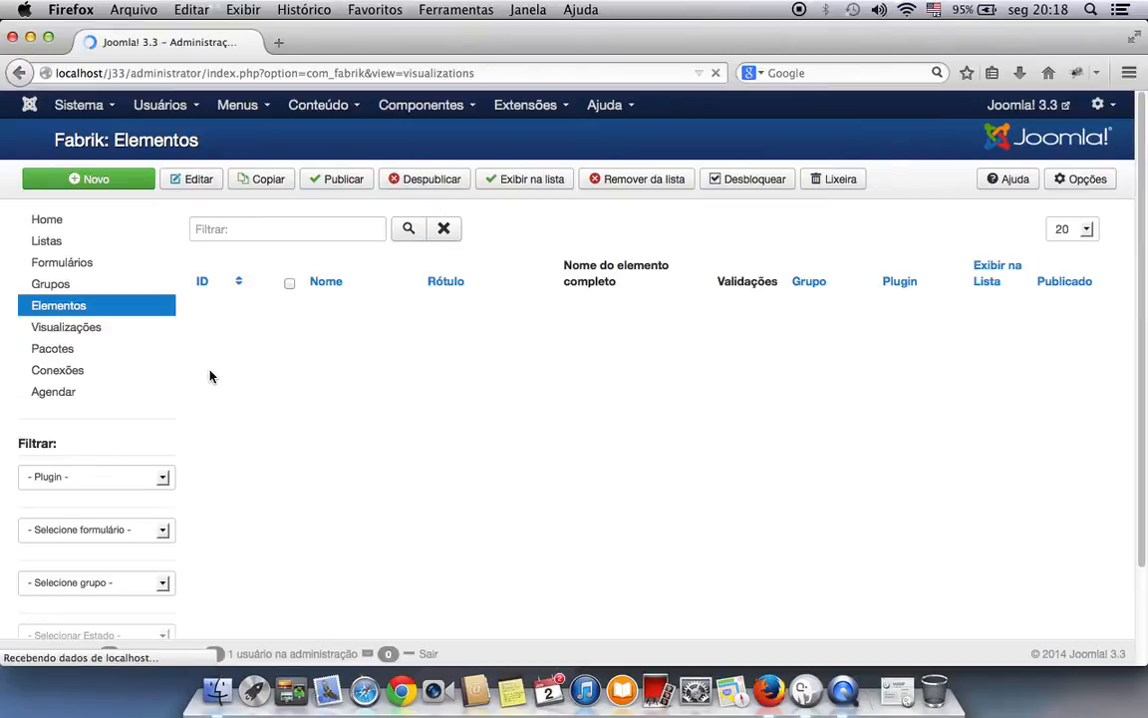
left_click(45, 357)
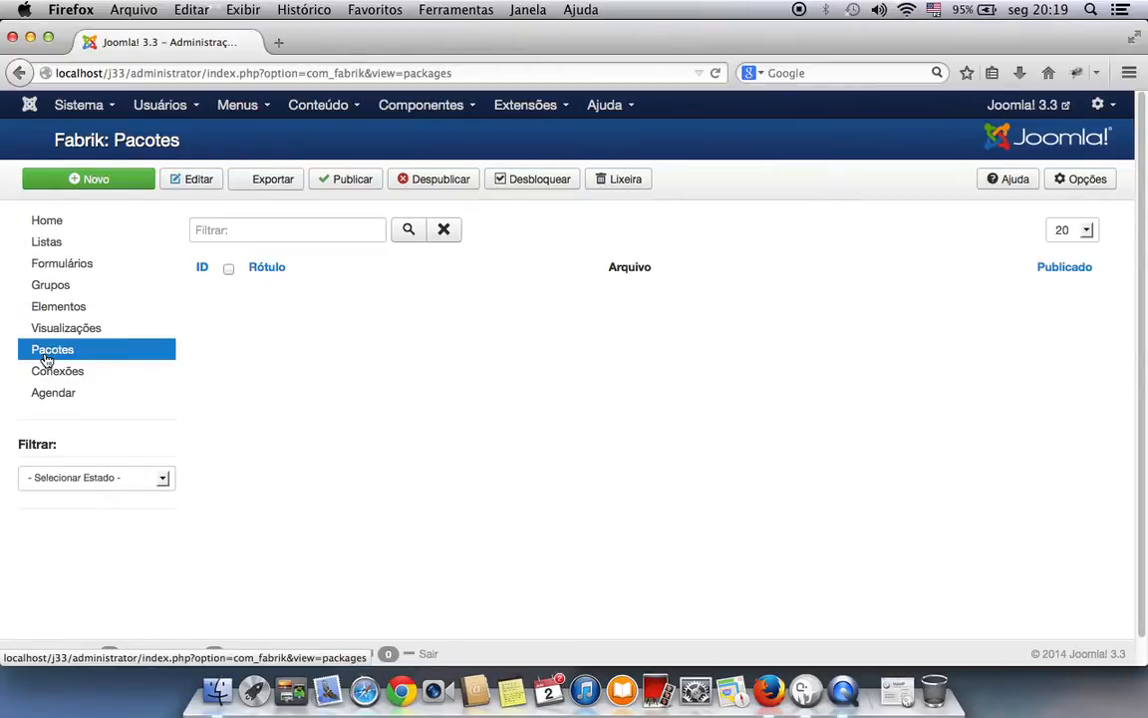
left_click(54, 369)
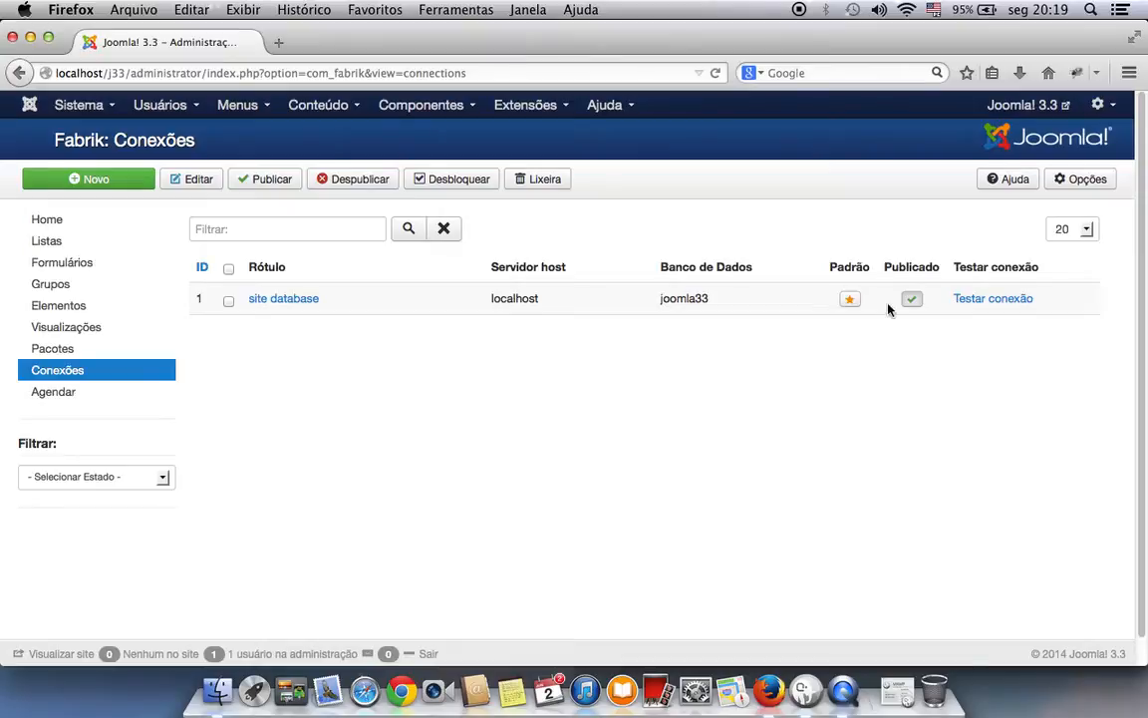
left_click(989, 300)
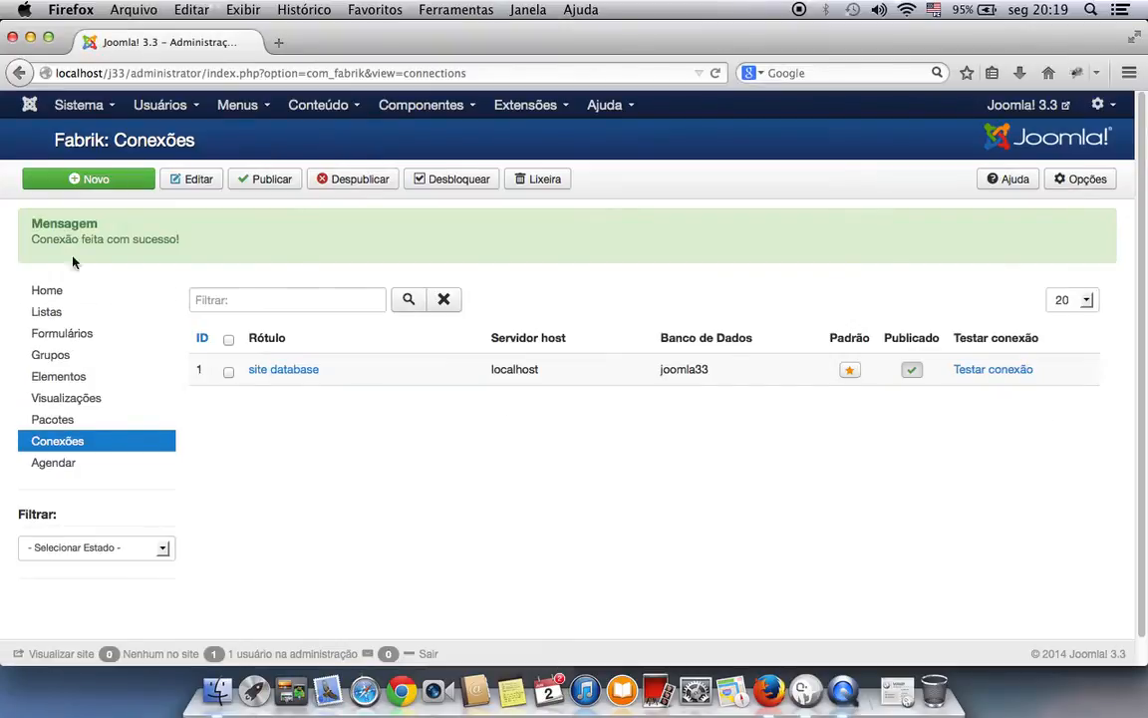
- Examine the details of the site database connection and close it without saving
left_click(279, 370)
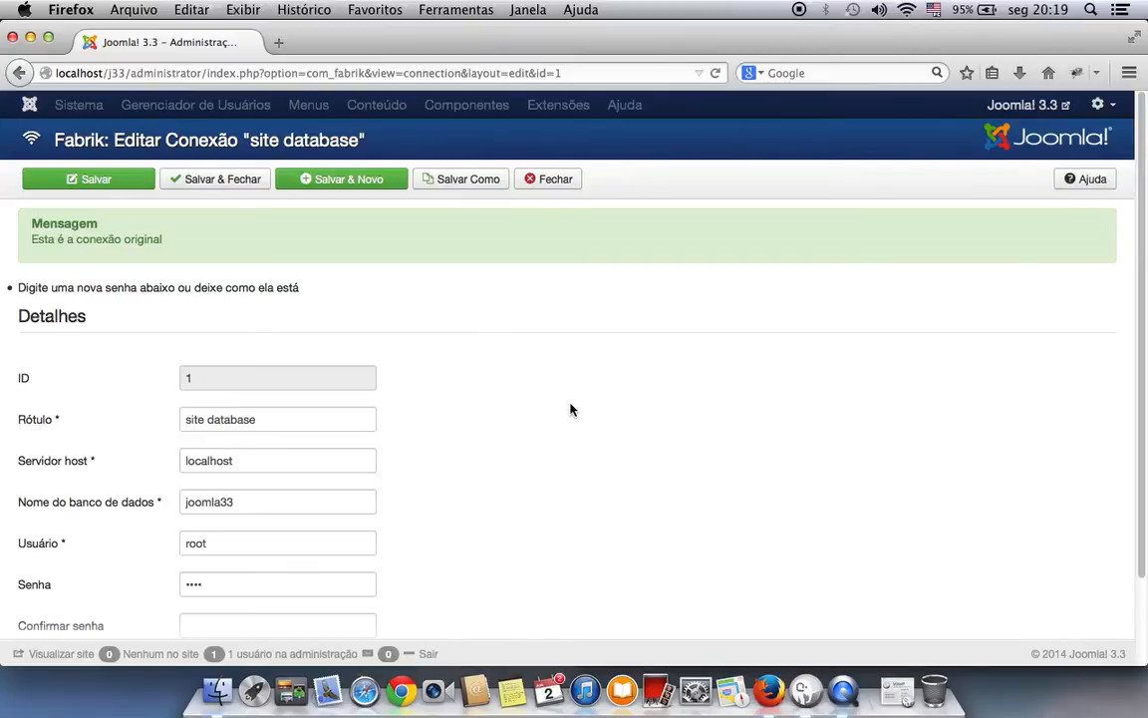
scroll(566, 415, "down", 1)
scroll(567, 417, "down", 3)
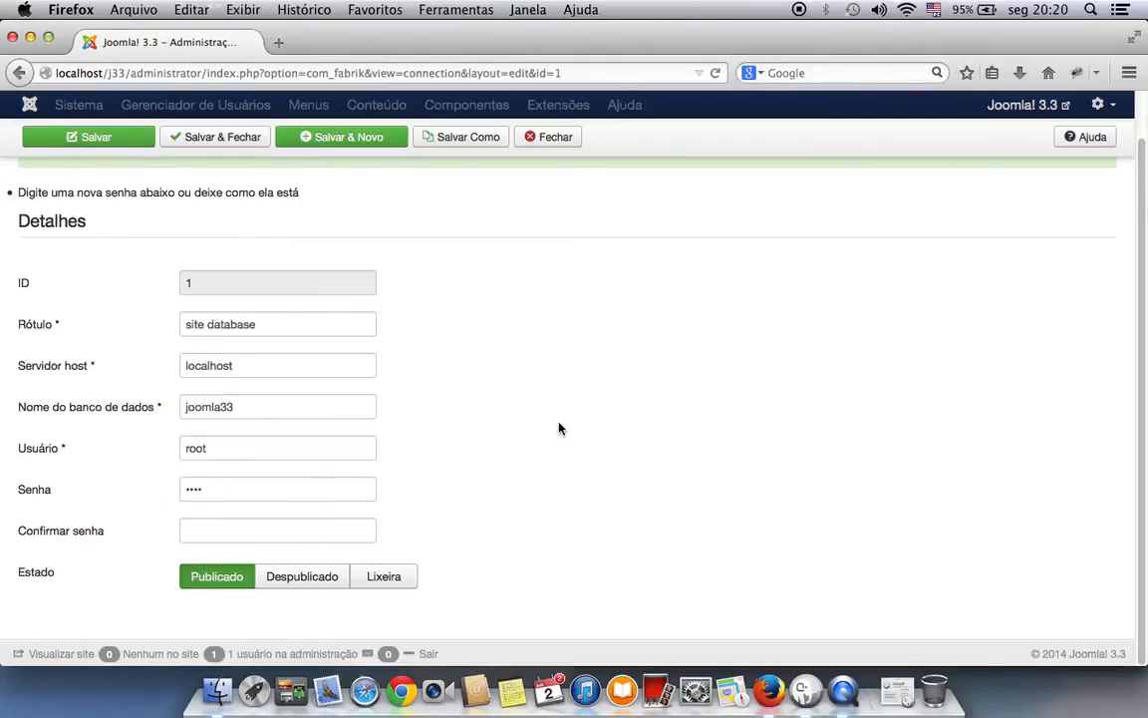
left_click(488, 137)
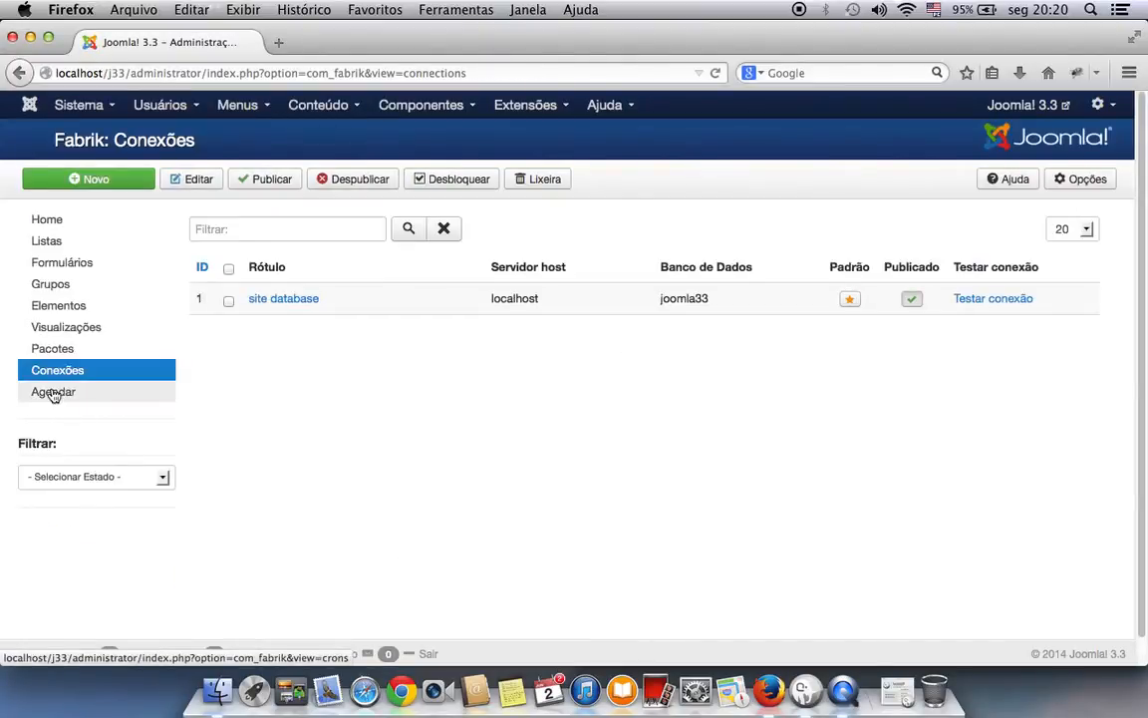
- View Fabrik's scheduled tasks page and return to the Fabrik Home page
left_click(54, 393)
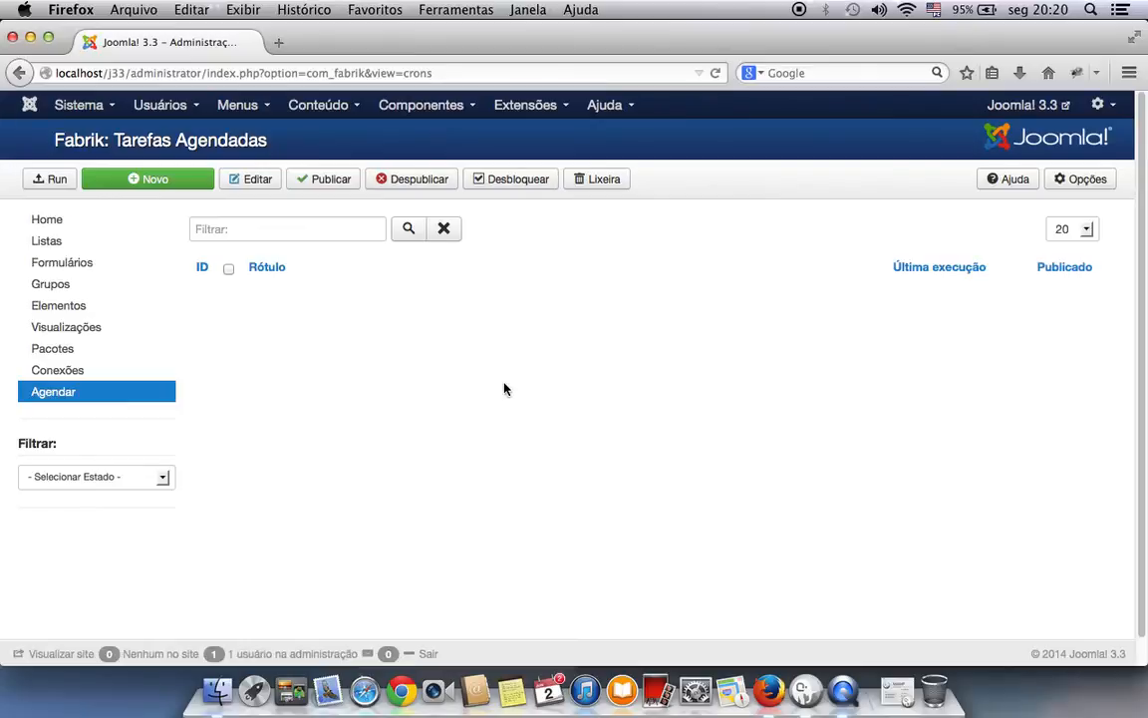
left_click(62, 223)
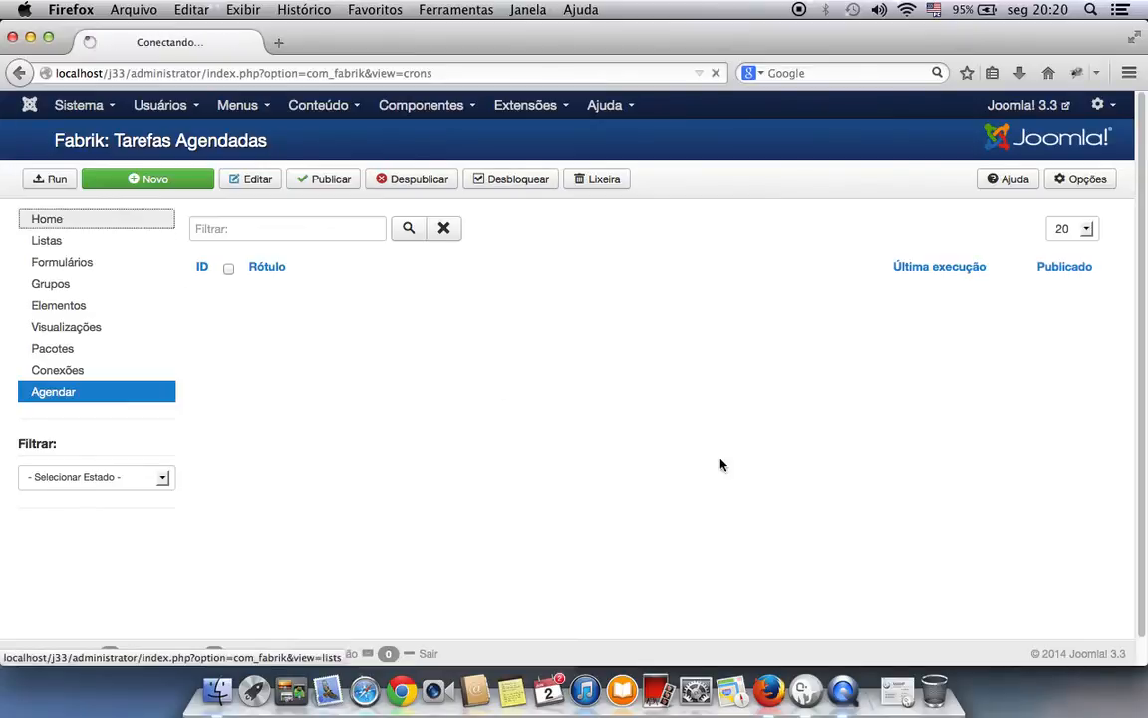